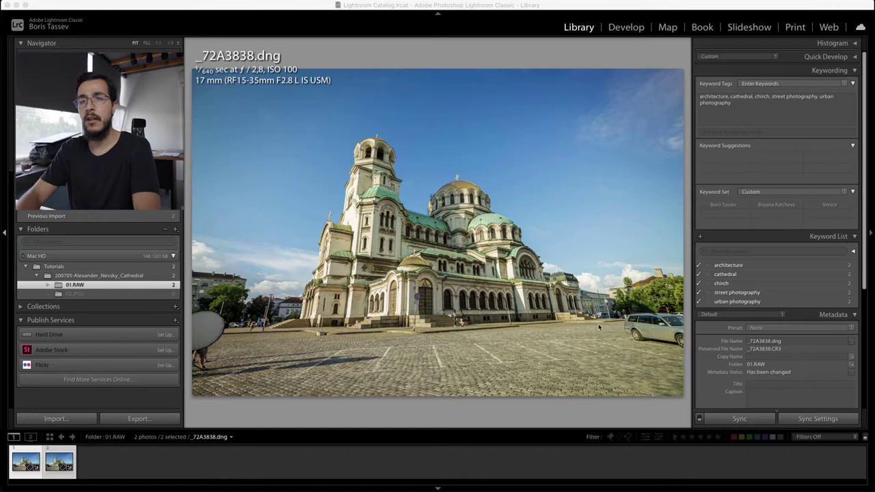
# Flip between the two cathedral shots, then select both thumbnails and bring up their actions
pyautogui.press('Left')
pyautogui.press('Right')
pyautogui.press('Left')
pyautogui.press('Right')
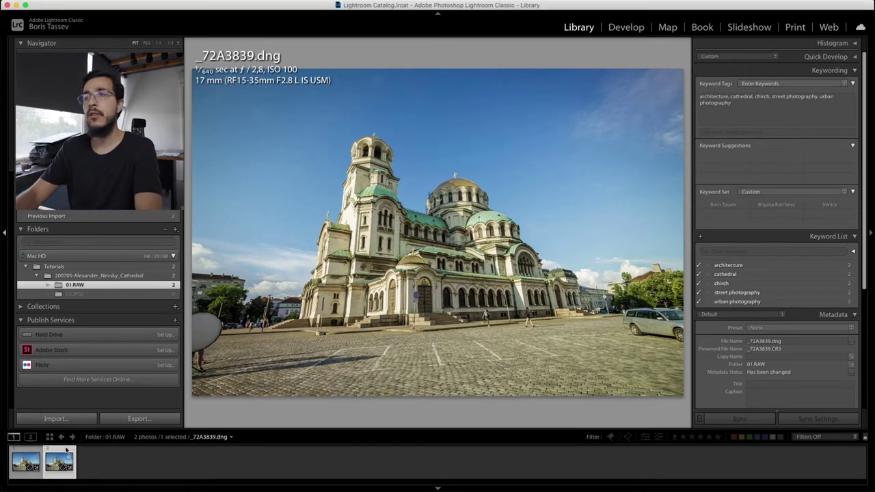
pyautogui.press('Right')
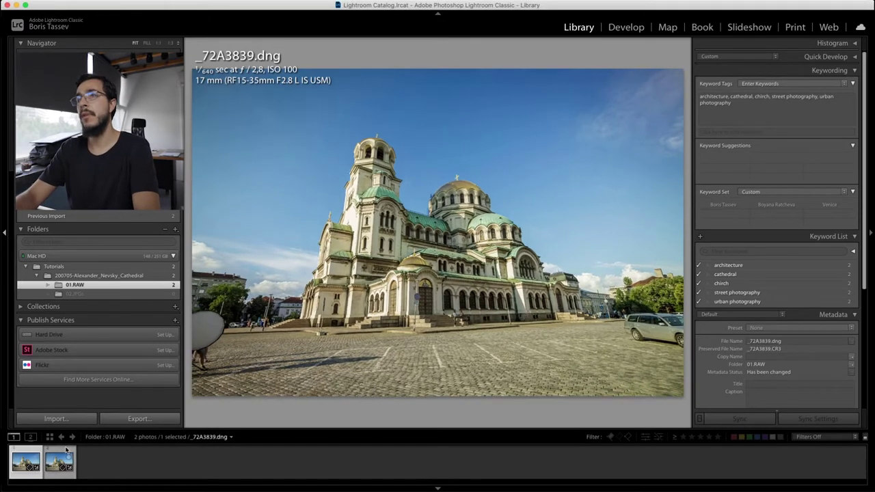
pyautogui.press('Left')
pyautogui.press('Right')
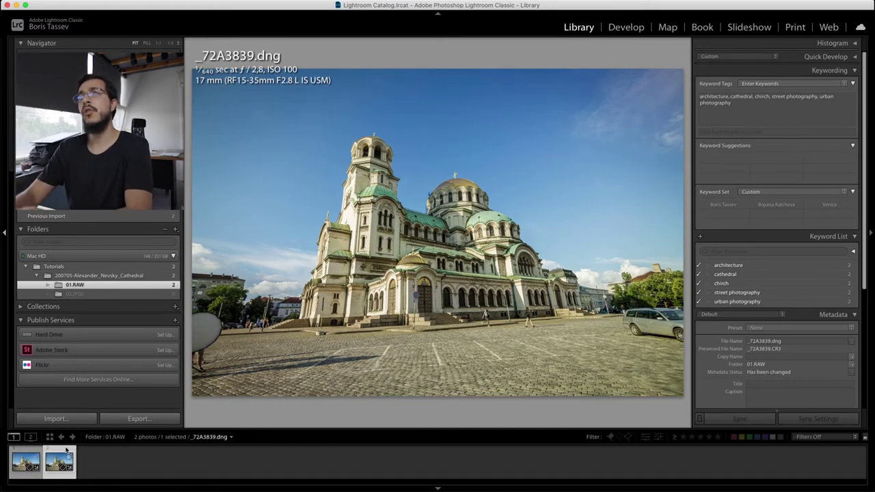
pyautogui.press('Left')
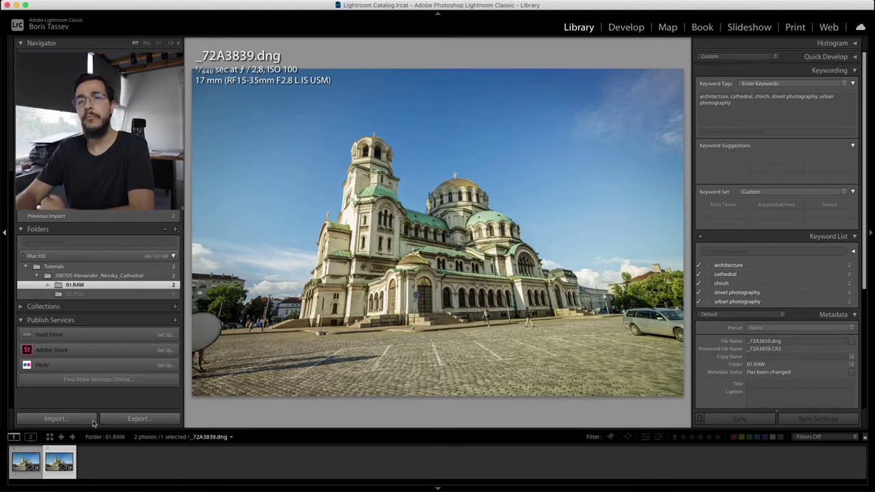
pyautogui.keyDown('super'); pyautogui.click(30, 450); pyautogui.keyUp('super')
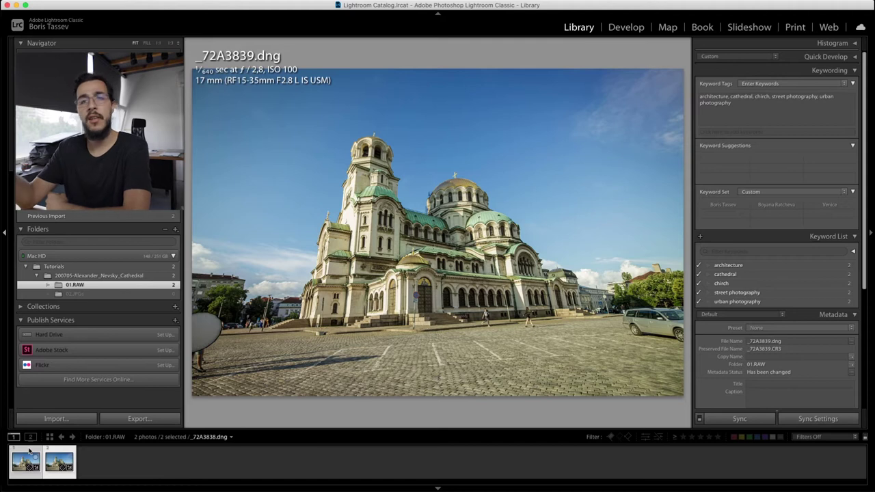
pyautogui.rightClick(29, 450)
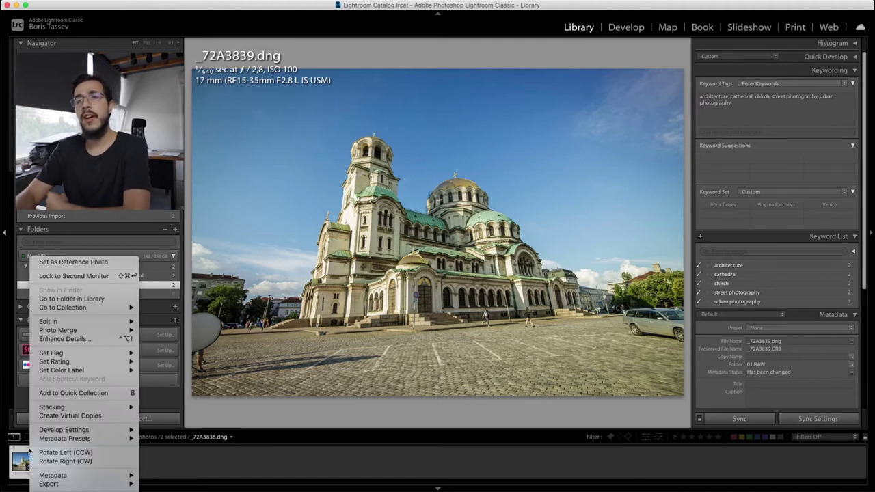
# Use Edit In > Open as Layers in Photoshop to open _72A3838.dng and _72A3839.dng as one document
pyautogui.moveTo(77, 324)
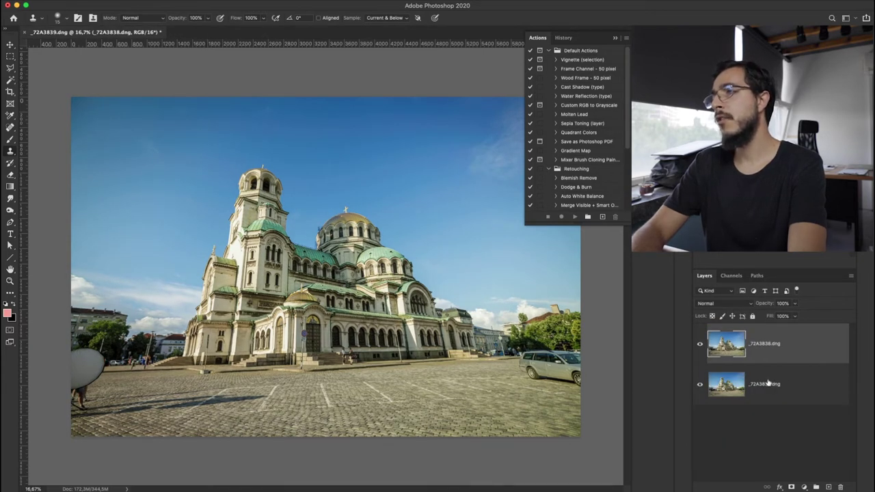
# Select both cathedral layers and run Auto-Align Layers with Auto projection
pyautogui.keyDown('shift'); pyautogui.click(768, 384); pyautogui.keyUp('shift')
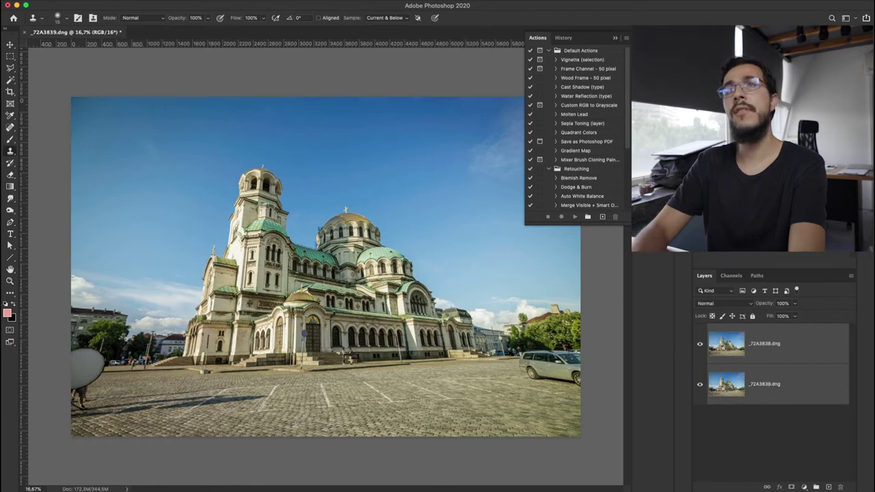
pyautogui.click(95, 2)
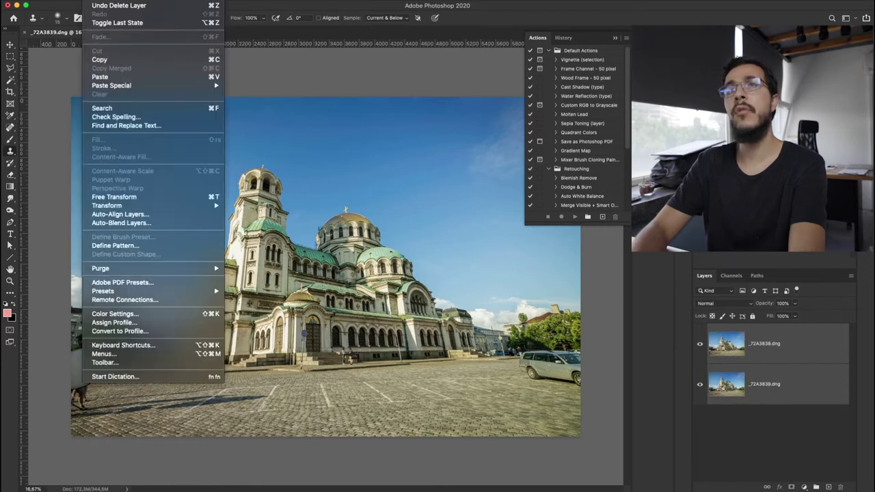
pyautogui.click(139, 216)
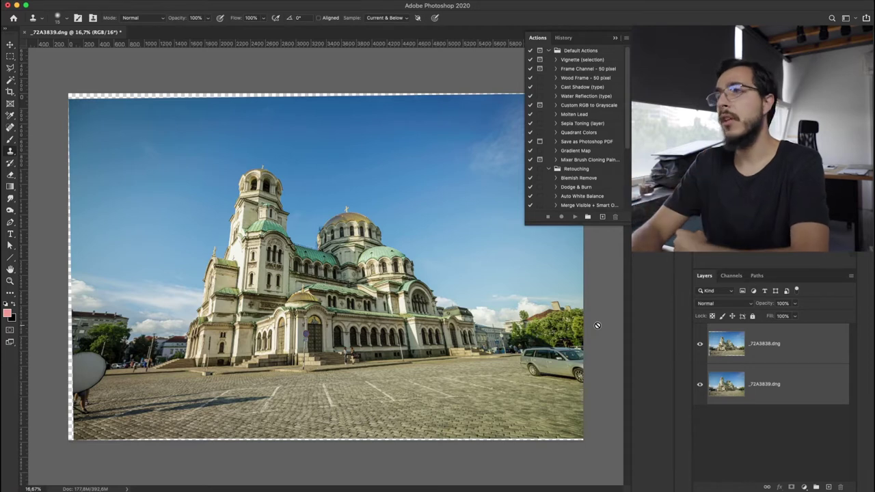
# Toggle the top layer's visibility repeatedly to compare the two aligned photos
pyautogui.click(700, 349)
pyautogui.click(699, 349)
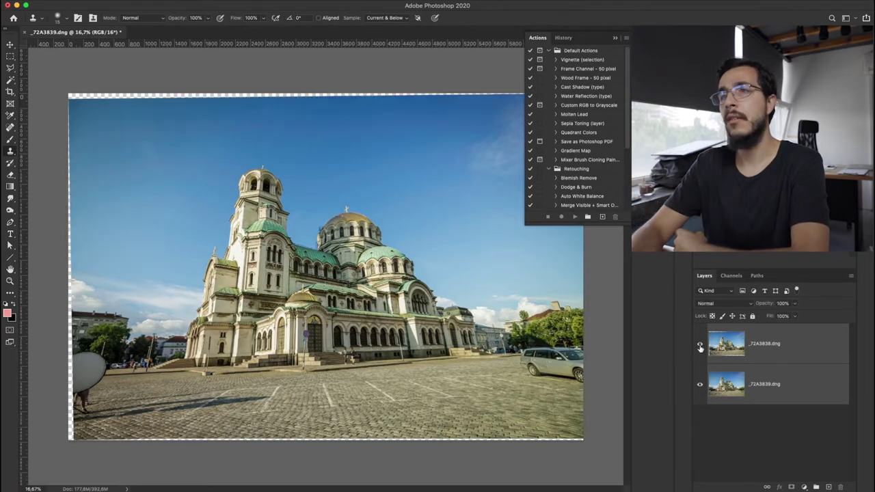
pyautogui.click(700, 349)
pyautogui.click(700, 348)
pyautogui.click(699, 348)
pyautogui.click(700, 348)
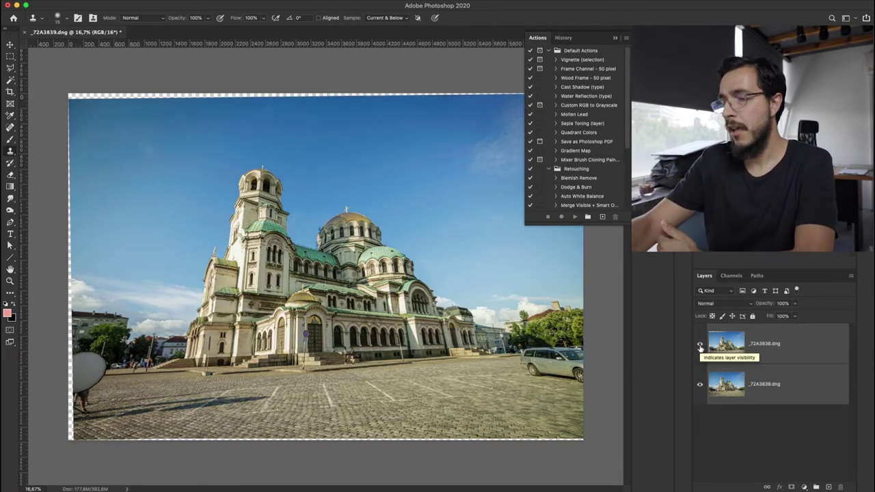
# Zoom to 100% on the entrance steps, compare the layers there, and select the top layer
pyautogui.press('super+plus')
pyautogui.press('super+plus')
pyautogui.press('super+plus')
pyautogui.press('super+plus')
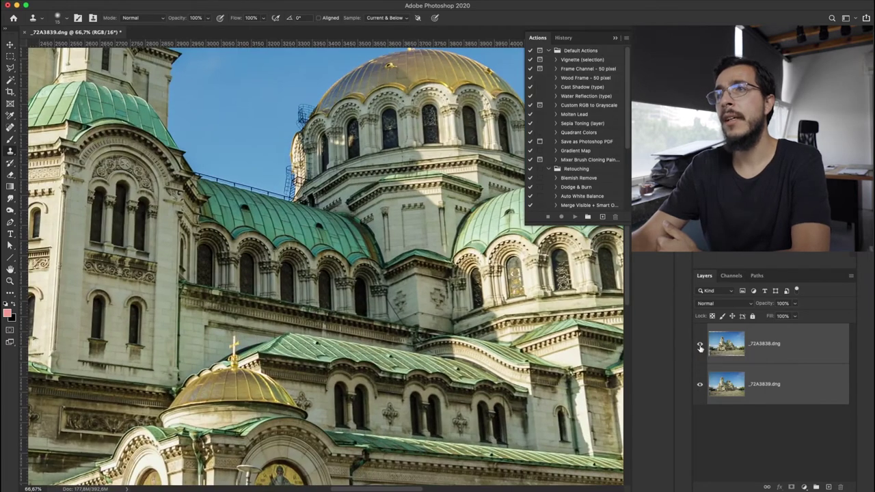
pyautogui.press('super+plus')
pyautogui.scroll(-15, 471, 338)
pyautogui.hscroll(4, 471, 339)
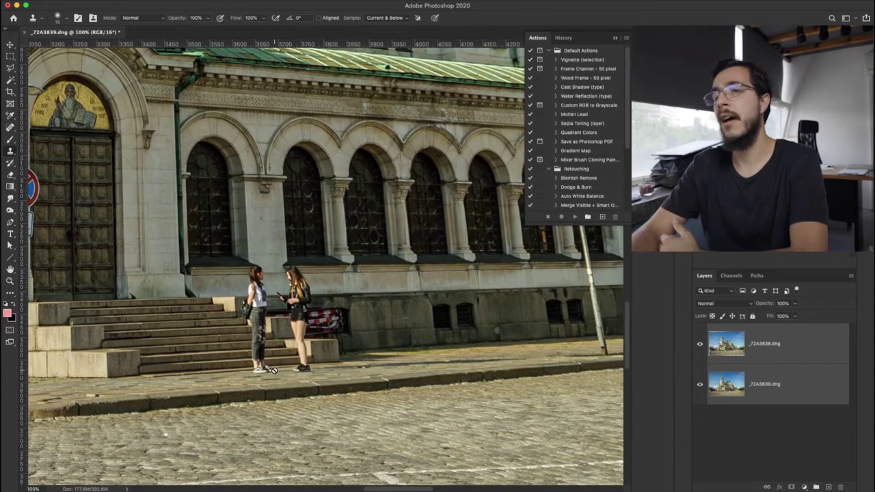
pyautogui.click(699, 347)
pyautogui.click(699, 346)
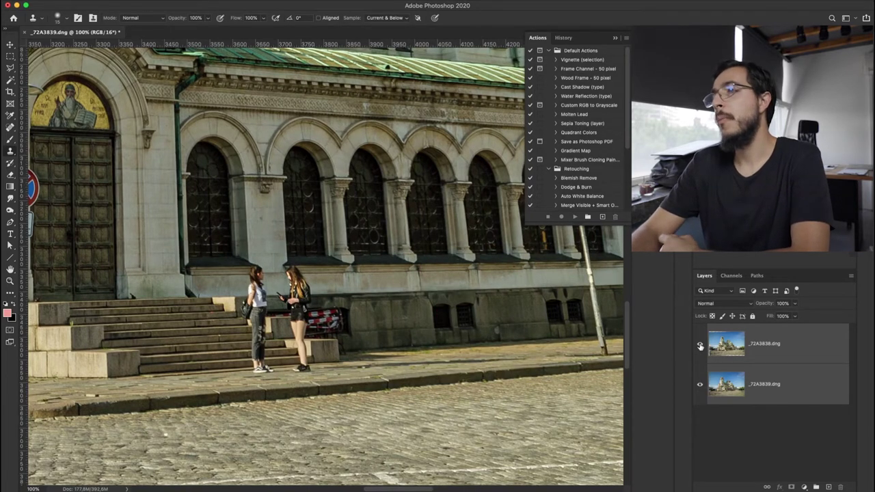
pyautogui.click(770, 344)
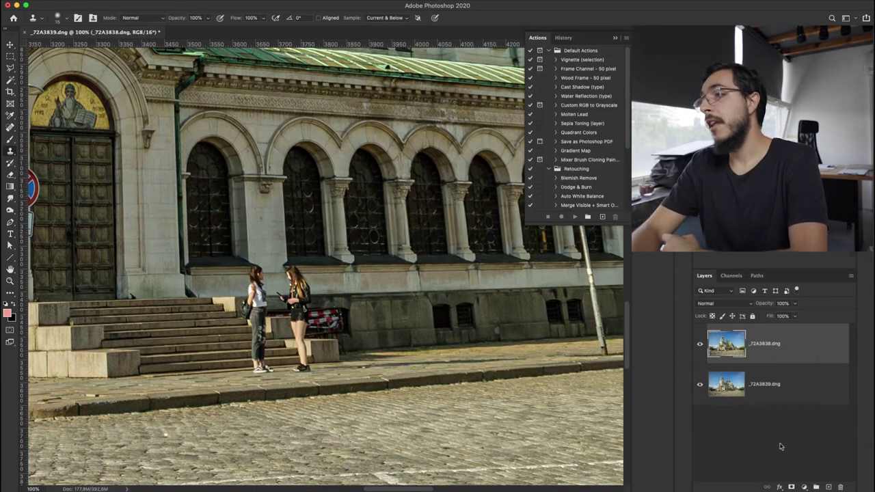
# Add a layer mask to _72A3838.dng and paint black with a size-100 brush over the woman at the steps
pyautogui.click(792, 486)
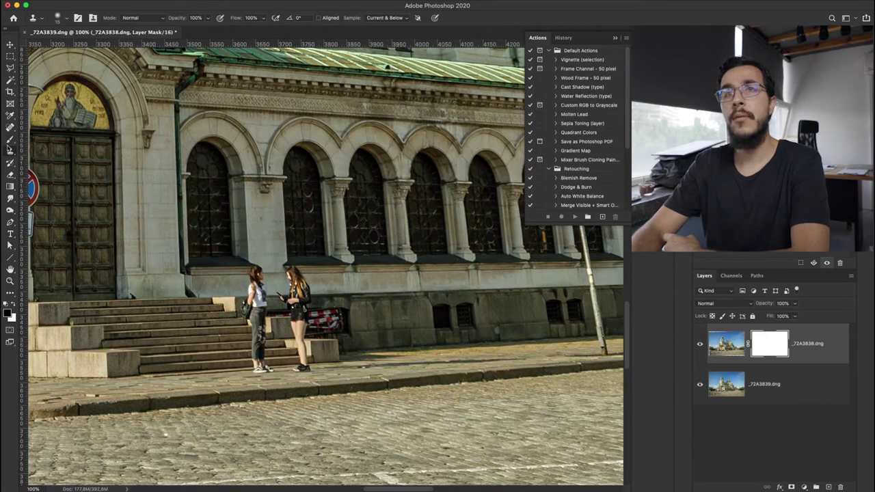
pyautogui.click(9, 139)
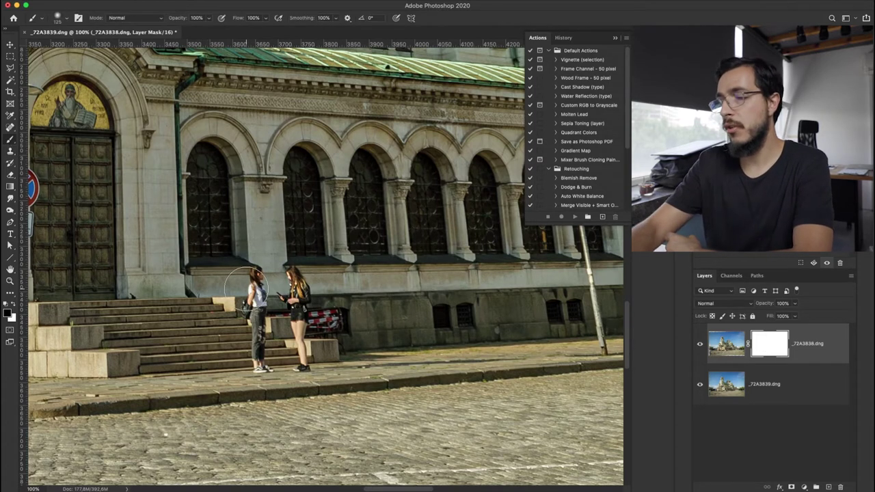
pyautogui.press('[')
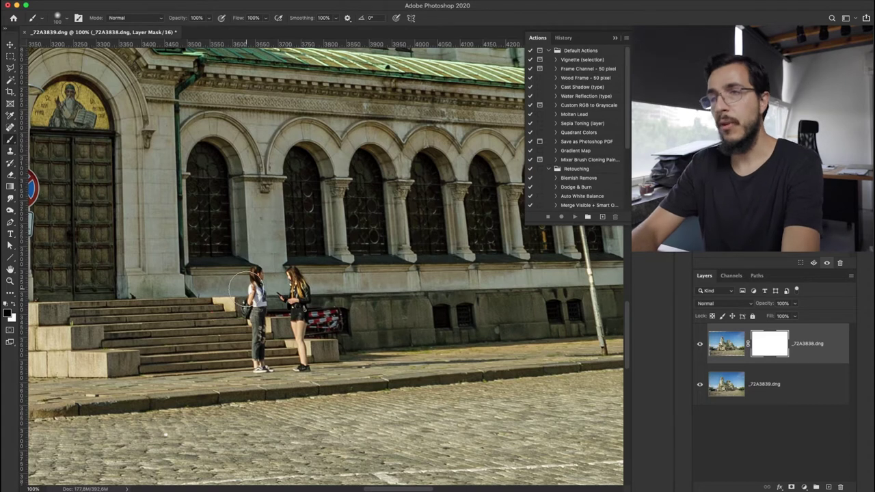
pyautogui.moveTo(246, 281)
pyautogui.mouseDown()
pyautogui.moveTo(255, 361)
pyautogui.moveTo(256, 336)
pyautogui.moveTo(259, 364)
pyautogui.moveTo(303, 362)
pyautogui.moveTo(303, 284)
pyautogui.moveTo(288, 259)
pyautogui.mouseUp()
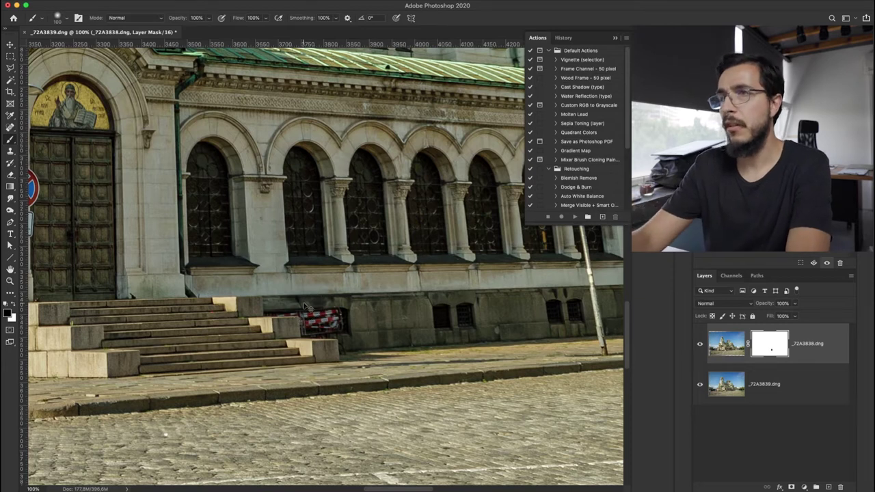
pyautogui.press('super+minus')
pyautogui.press('super+minus')
pyautogui.press('super+minus')
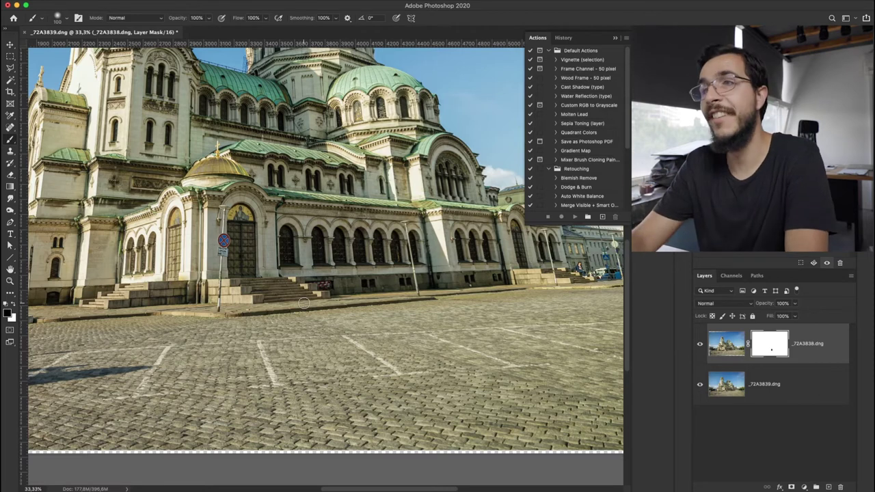
# Zoom out over the square and toggle the top layer to compare the people on the street
pyautogui.press('super+minus')
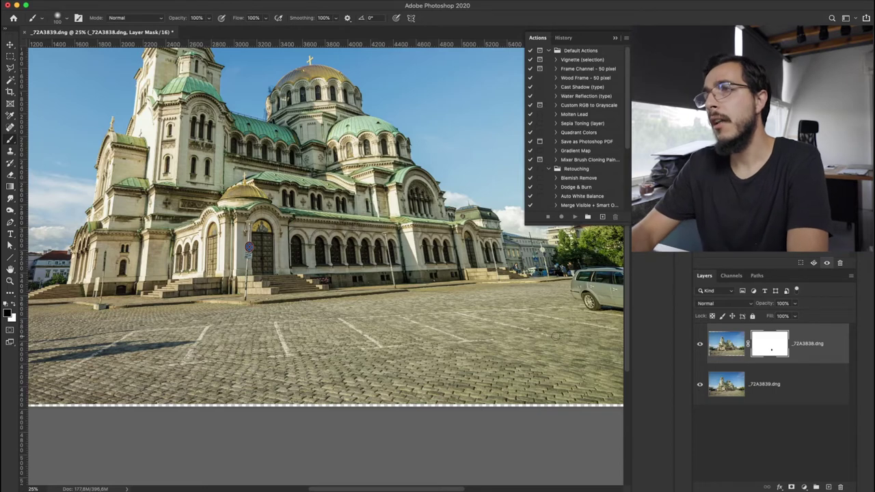
pyautogui.scroll(6, 540, 283)
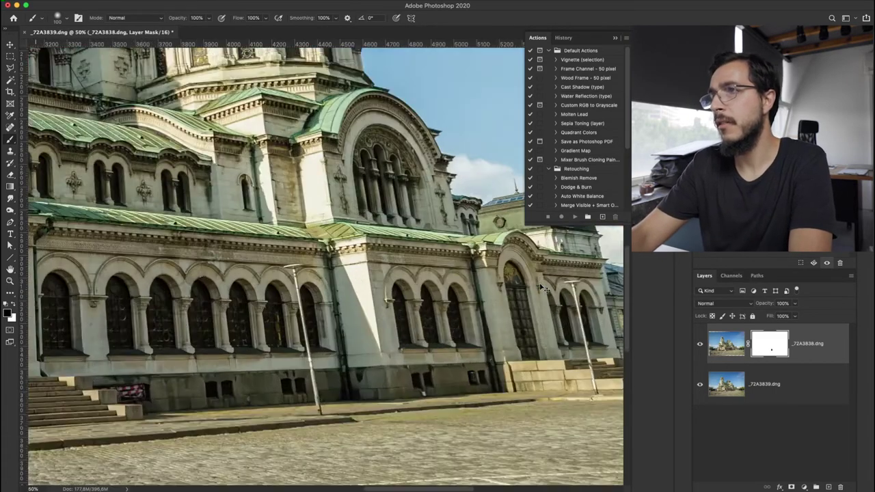
pyautogui.hscroll(20, 540, 283)
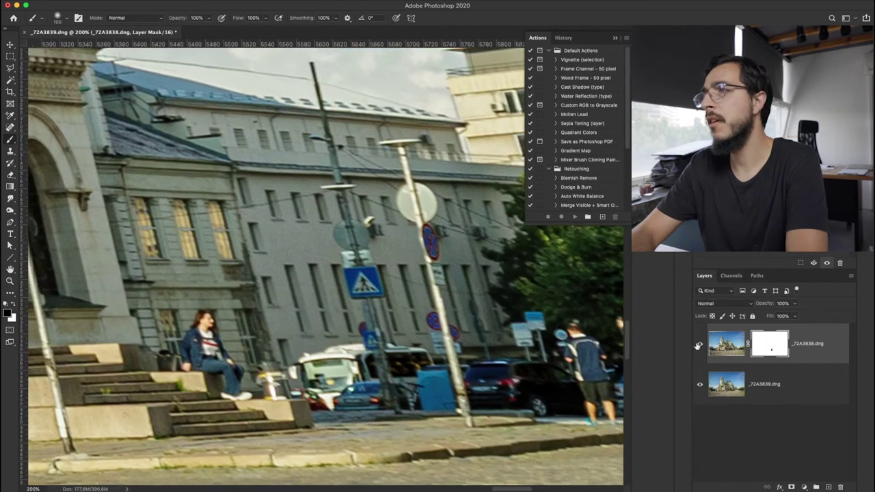
pyautogui.click(699, 346)
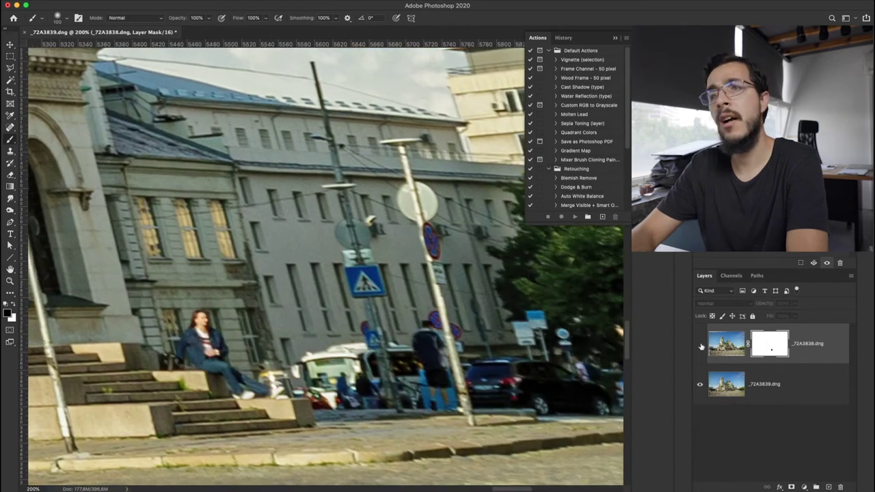
pyautogui.click(698, 346)
pyautogui.click(699, 346)
pyautogui.click(699, 346)
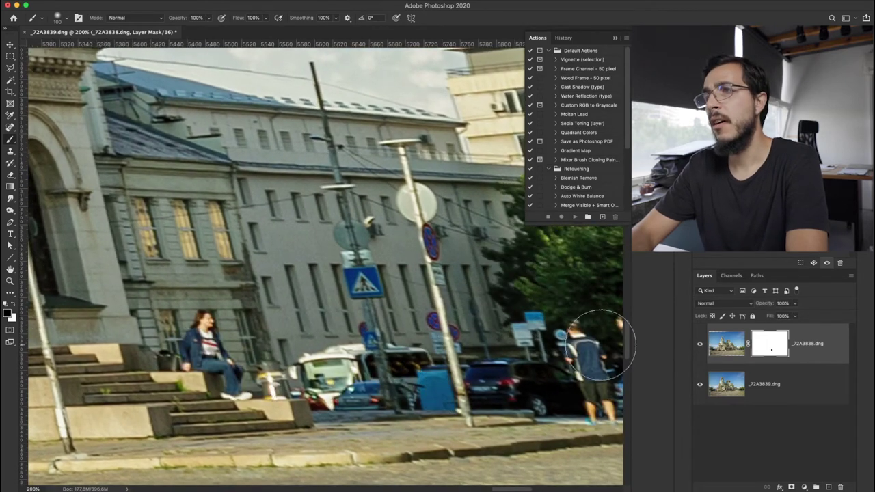
pyautogui.scroll(-5, 567, 361)
pyautogui.hscroll(5, 568, 361)
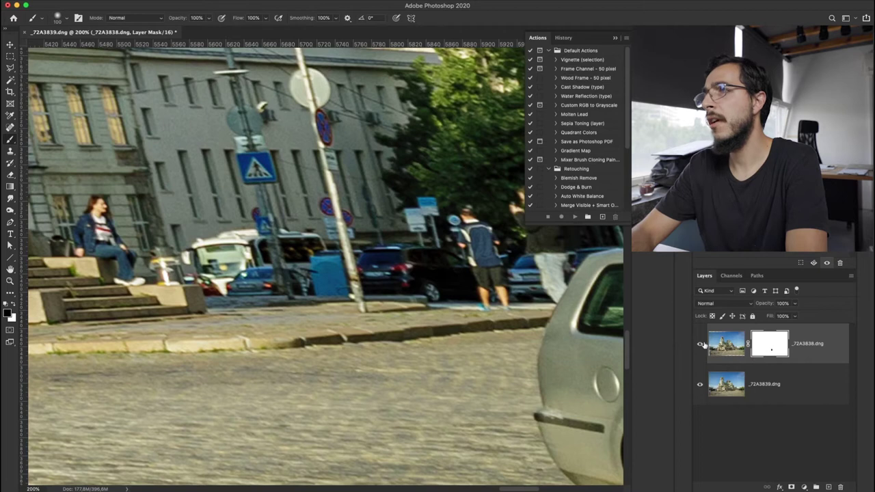
pyautogui.click(700, 345)
pyautogui.click(699, 345)
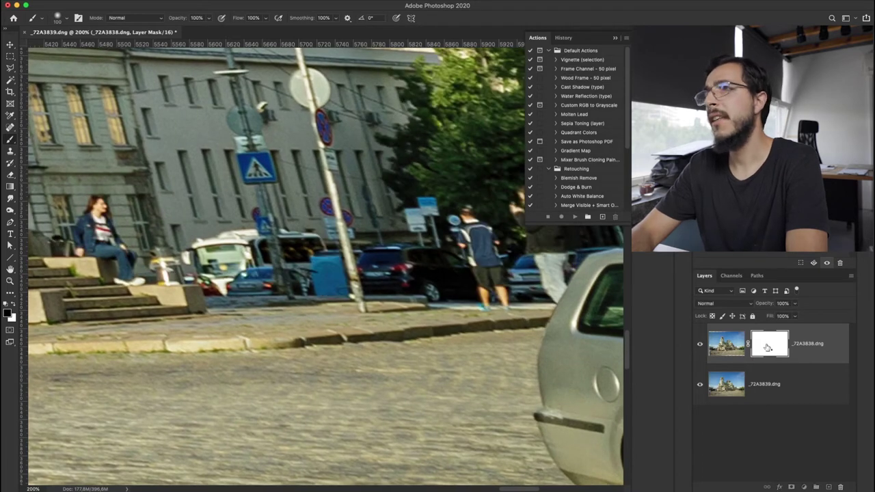
# Paint the walking man out on the mask and compare the result against the original
pyautogui.moveTo(462, 212); pyautogui.dragTo(500, 306)
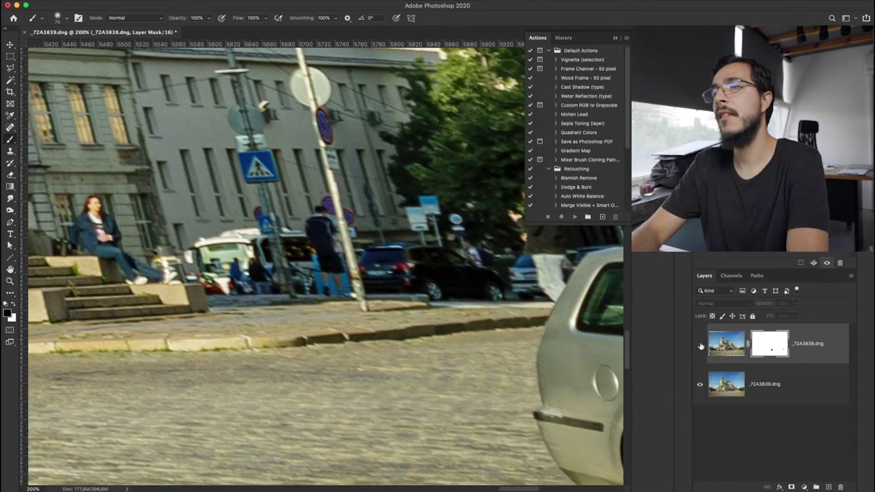
pyautogui.hscroll(-20, 229, 340)
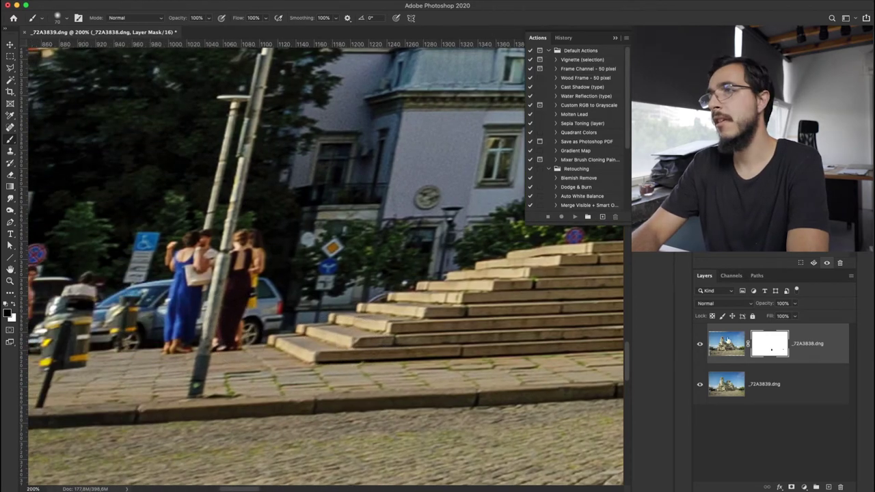
pyautogui.click(700, 347)
pyautogui.click(700, 348)
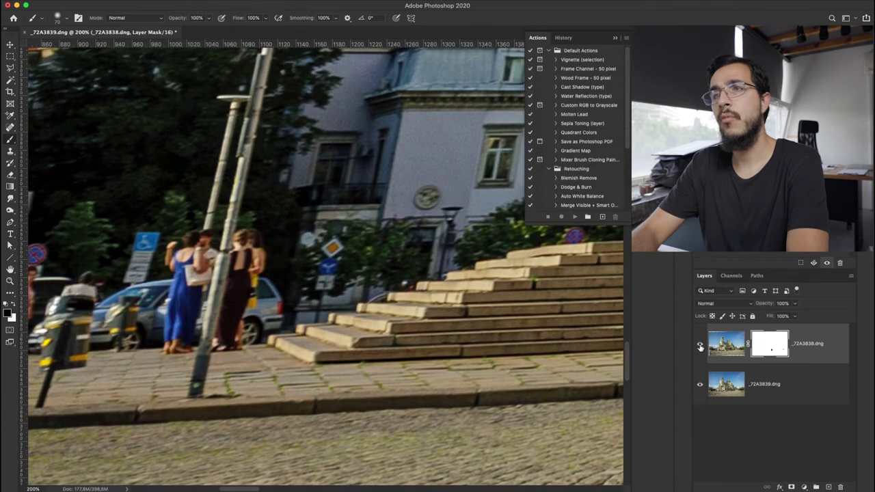
pyautogui.click(700, 347)
pyautogui.click(700, 348)
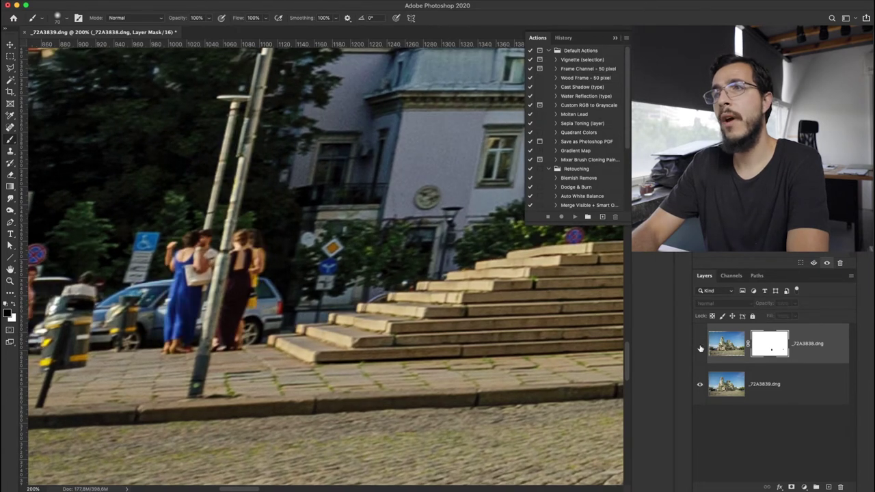
pyautogui.click(699, 348)
pyautogui.click(700, 348)
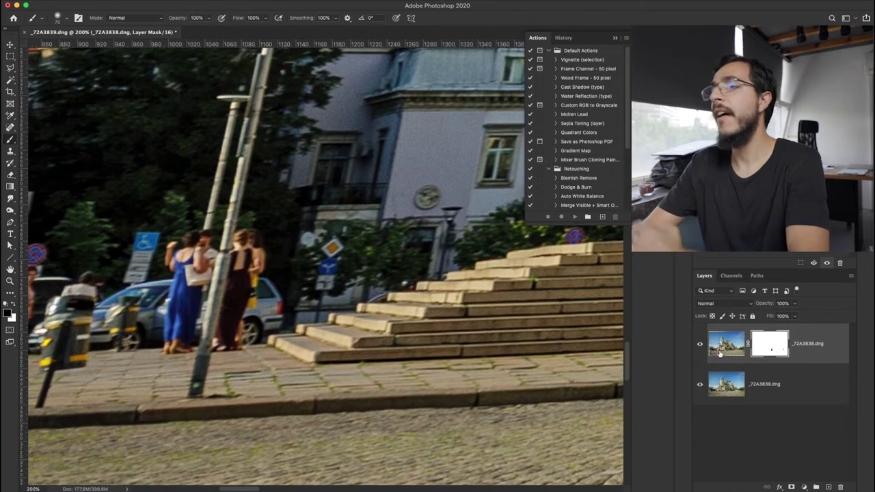
# Fit the photo on screen, then zoom to 100% on the lamp post by the arcade
pyautogui.press('super+minus')
pyautogui.press('super+minus')
pyautogui.press('super+minus')
pyautogui.press('super+minus')
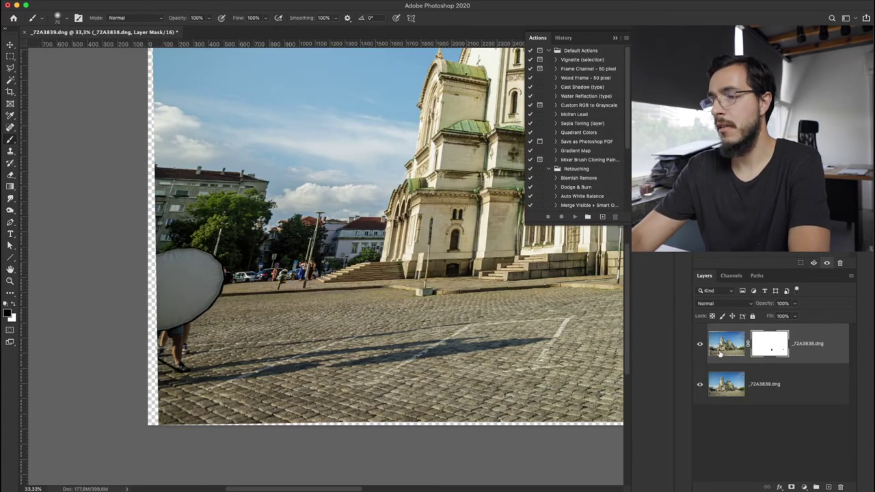
pyautogui.press('super+0')
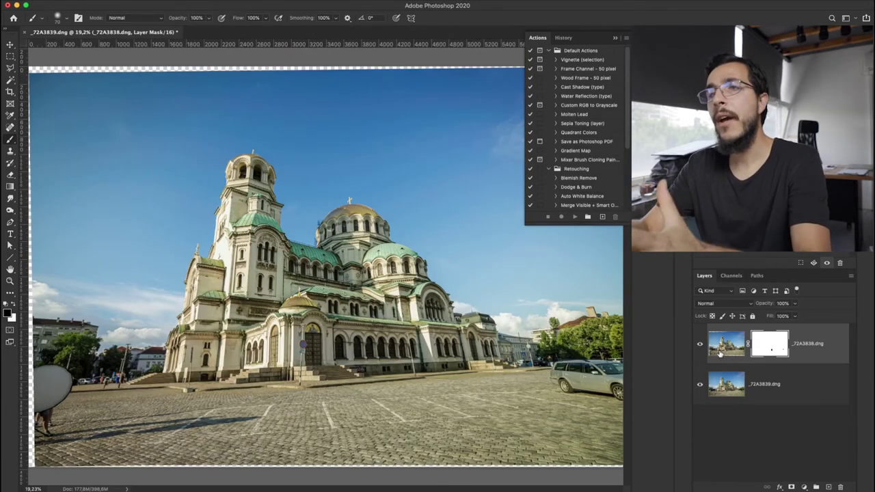
pyautogui.press('super+plus')
pyautogui.press('super+plus')
pyautogui.press('super+plus')
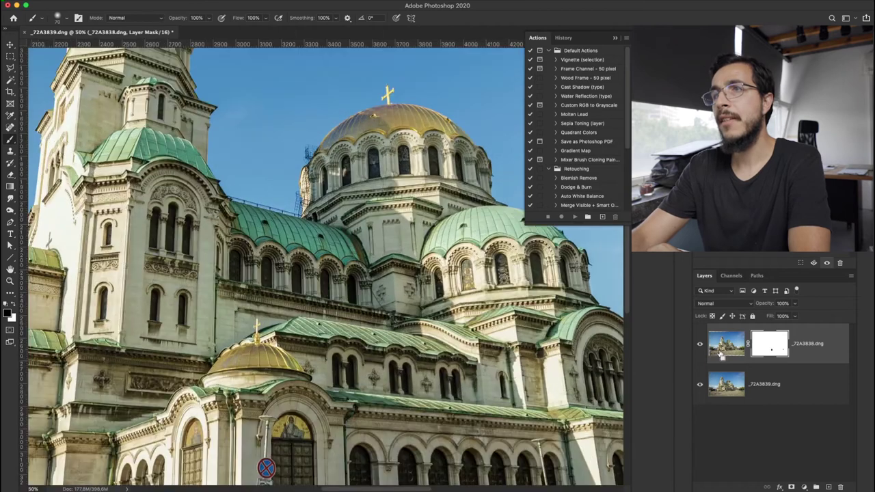
pyautogui.press('super+plus')
pyautogui.press('super+plus')
pyautogui.scroll(-10, 424, 349)
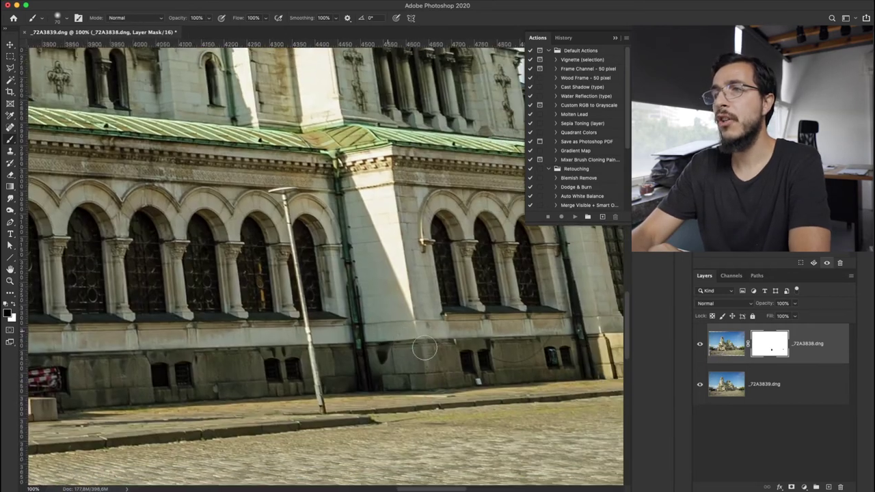
pyautogui.hscroll(3, 423, 348)
pyautogui.scroll(-1, 423, 348)
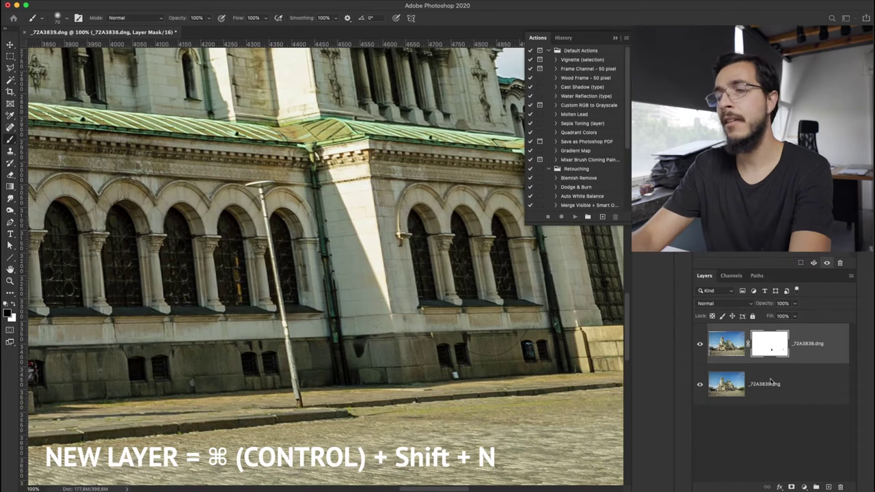
# Create a new empty Layer 1 and zoom in closely on the lamp post
pyautogui.hotkey('ctrl', 'shift', 'n')
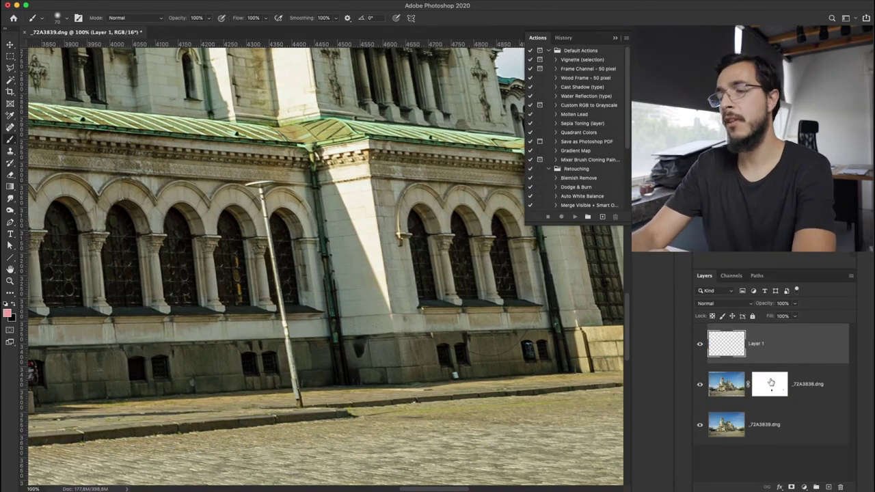
pyautogui.hotkey('ctrl', '+')
pyautogui.hotkey('ctrl', '+')
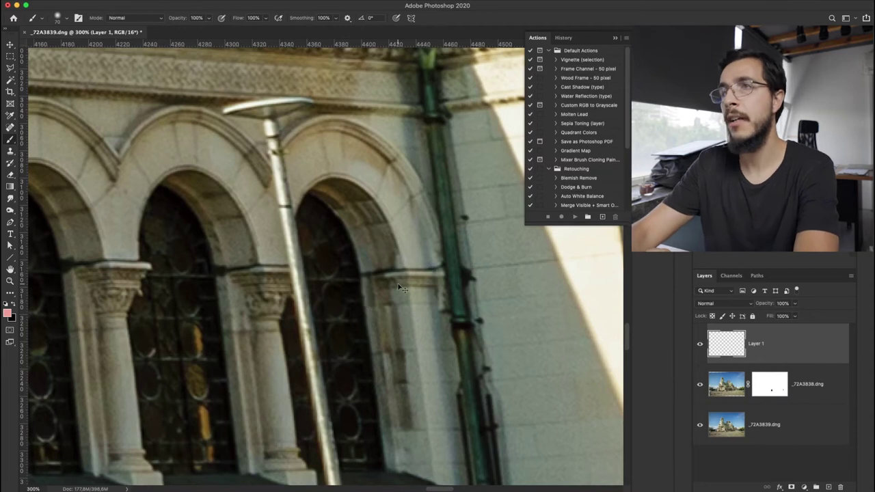
pyautogui.hotkey('ctrl', '+')
pyautogui.hotkey('ctrl', '+')
pyautogui.hscroll(-5, 239, 279)
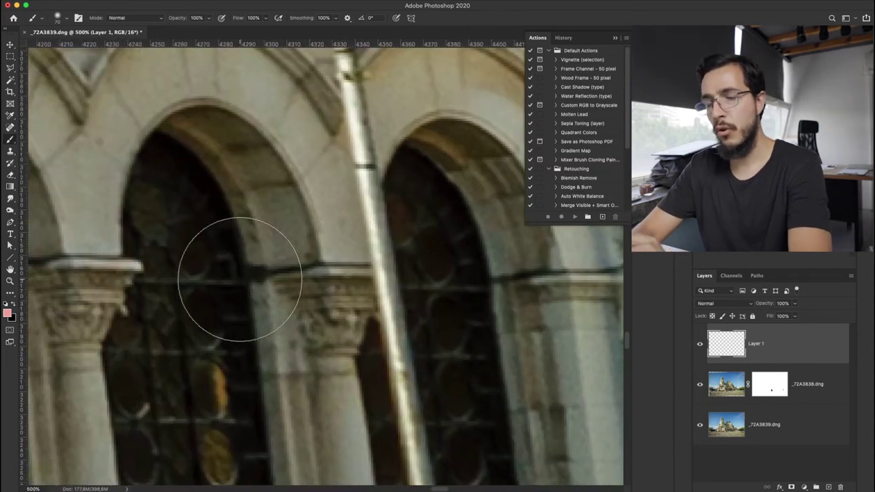
# Clone Stamp nearby arch stonework over the lamp post's pole on Layer 1
pyautogui.press('s')
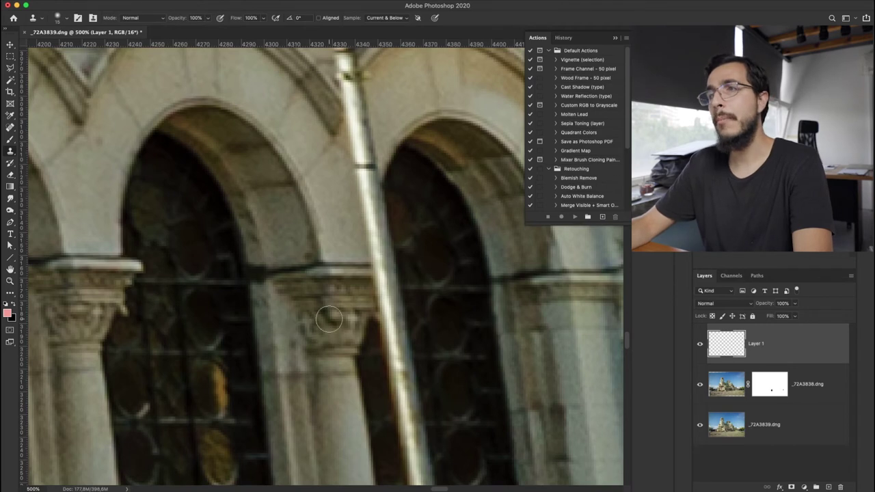
pyautogui.scroll(3, 291, 281)
pyautogui.hscroll(-4, 291, 280)
pyautogui.scroll(2, 291, 280)
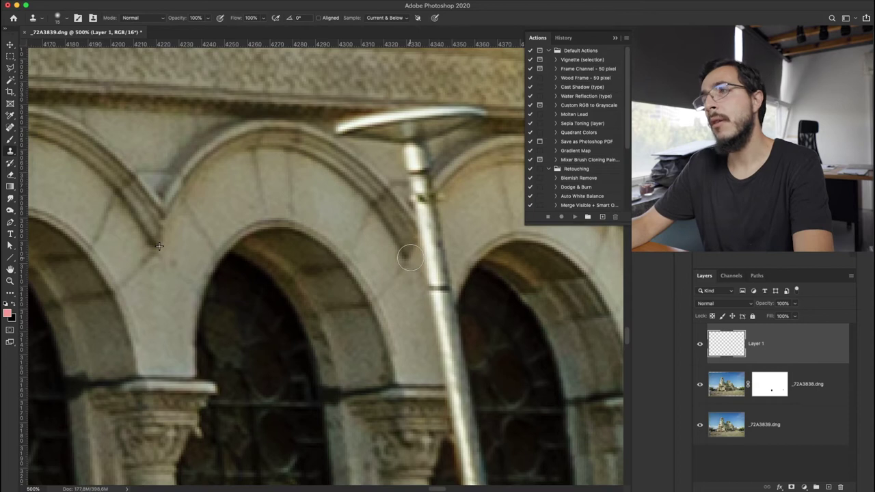
pyautogui.moveTo(410, 256)
pyautogui.mouseDown()
pyautogui.moveTo(433, 208)
pyautogui.moveTo(412, 194)
pyautogui.moveTo(427, 170)
pyautogui.moveTo(395, 179)
pyautogui.moveTo(426, 165)
pyautogui.moveTo(403, 160)
pyautogui.moveTo(418, 159)
pyautogui.moveTo(434, 212)
pyautogui.moveTo(433, 279)
pyautogui.moveTo(427, 198)
pyautogui.mouseUp()
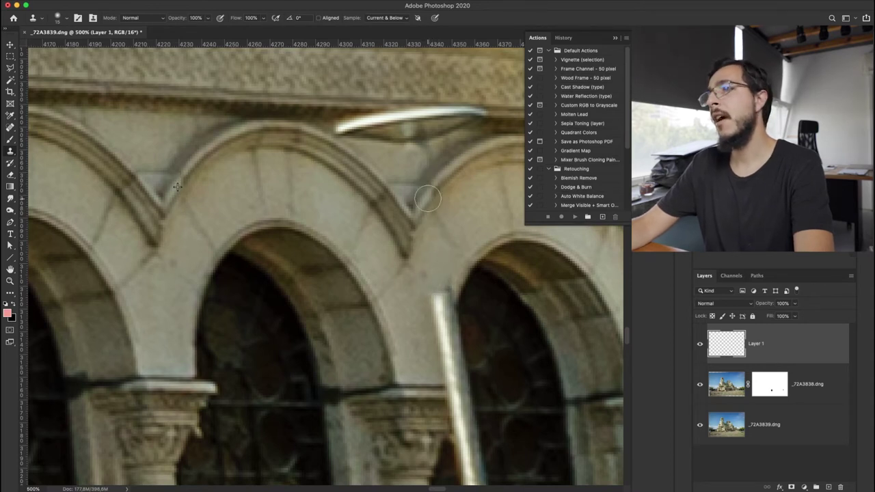
# Toggle Layer 1's visibility to check the pole patch against the original
pyautogui.click(702, 347)
pyautogui.click(701, 346)
pyautogui.click(702, 346)
pyautogui.click(702, 346)
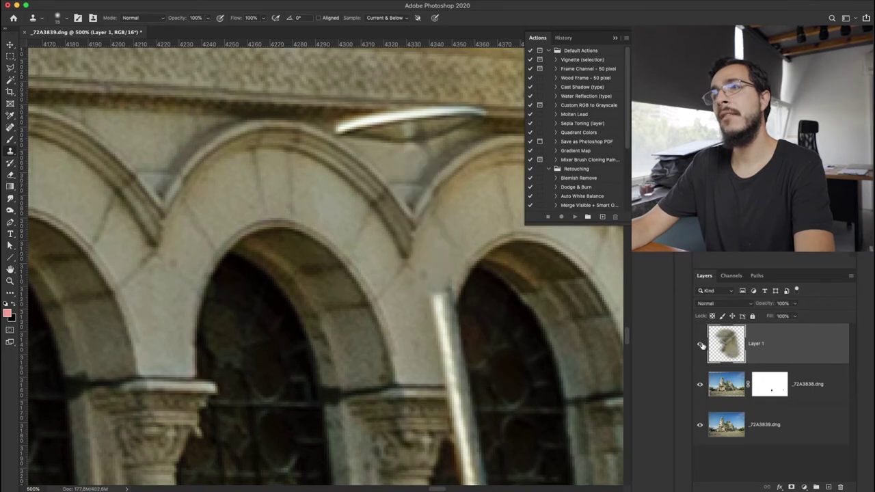
pyautogui.click(702, 346)
pyautogui.click(701, 346)
pyautogui.click(701, 346)
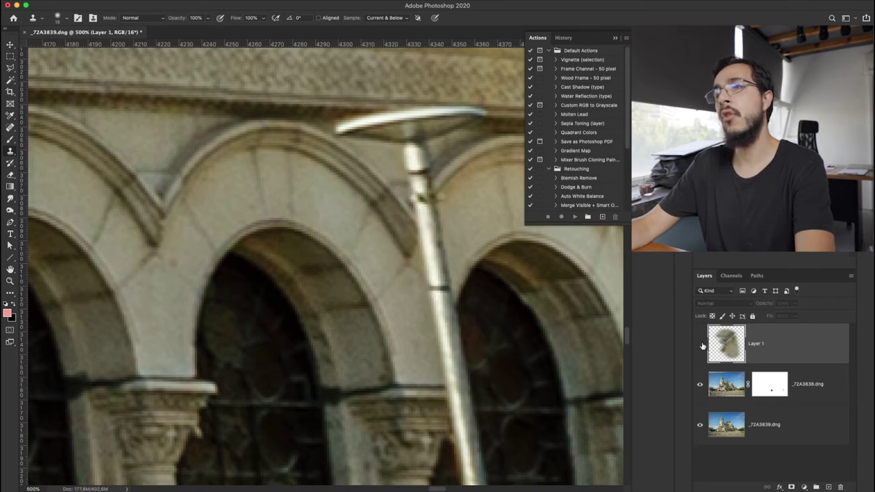
pyautogui.click(701, 346)
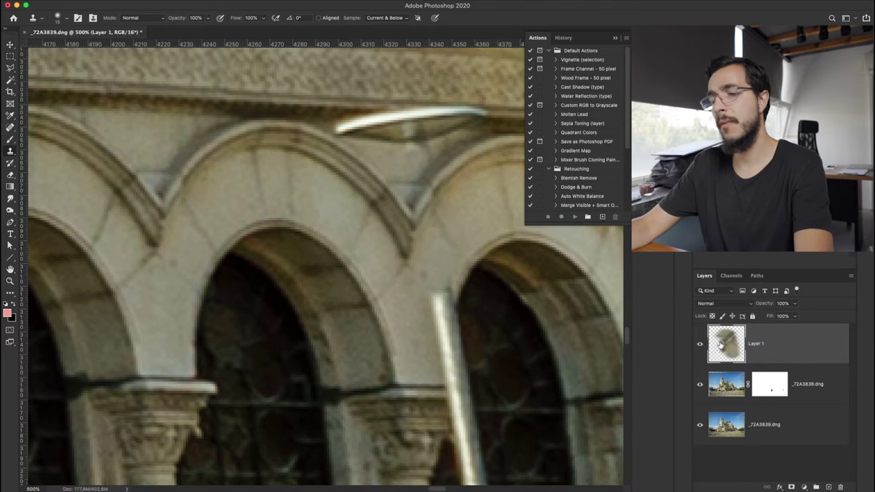
# Switch to the Move tool and flip the patch on and off again, leaving Layer 1 visible
pyautogui.press('v')
pyautogui.press('super+comma')
pyautogui.press('super+comma')
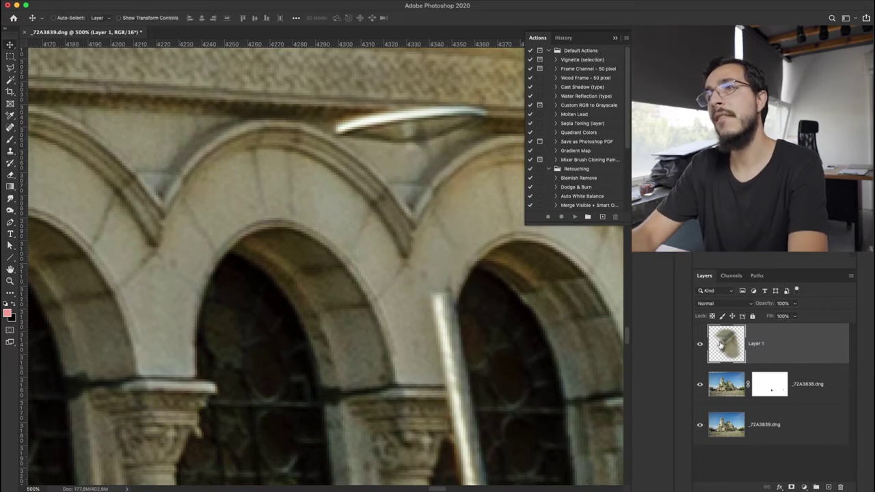
pyautogui.press('super+comma')
pyautogui.press('super+comma')
pyautogui.press('super+comma')
pyautogui.press('super+comma')
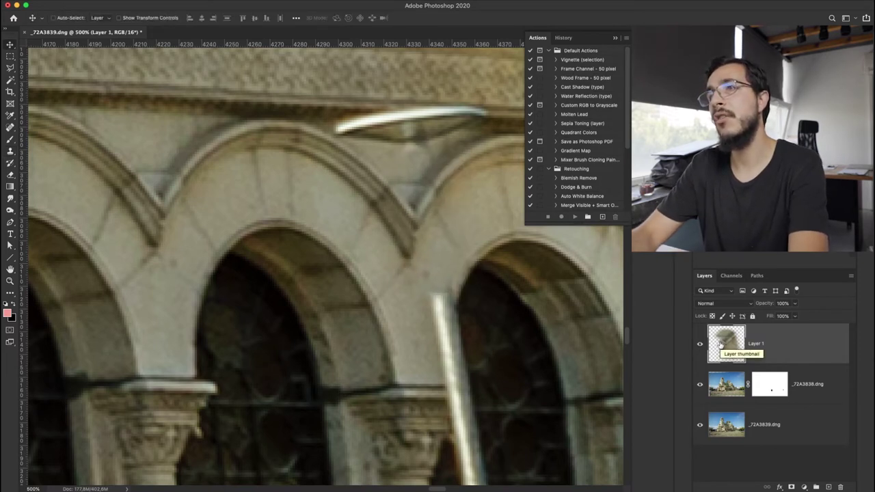
pyautogui.press('super+comma')
pyautogui.press('super+comma')
pyautogui.press('super+comma')
pyautogui.press('super+comma')
pyautogui.press('super+comma')
pyautogui.press('super+comma')
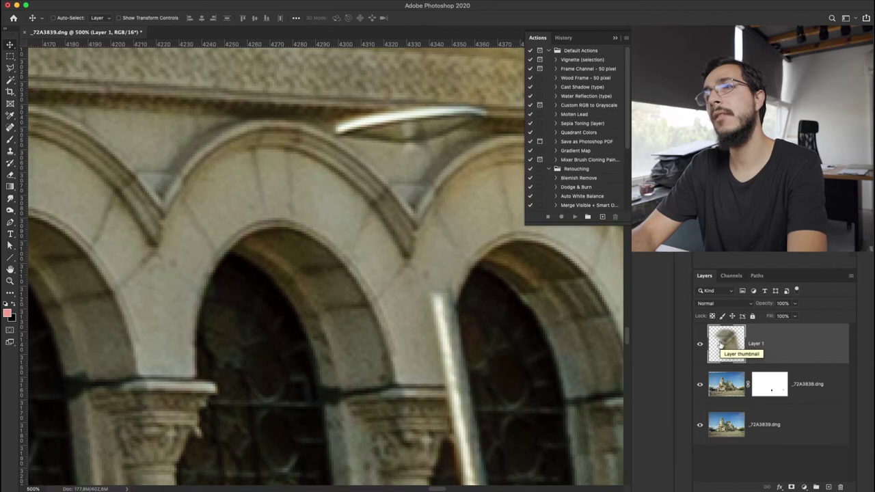
pyautogui.press('super+comma')
pyautogui.press('super+comma')
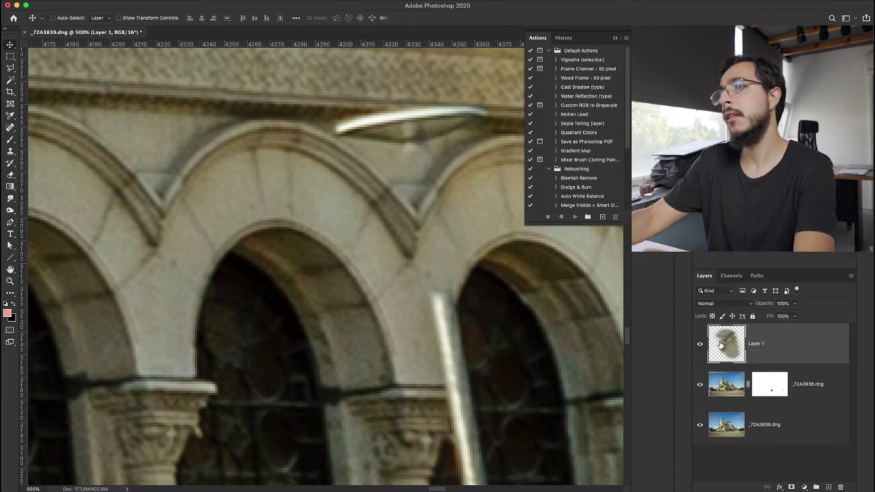
pyautogui.click(699, 347)
pyautogui.click(699, 347)
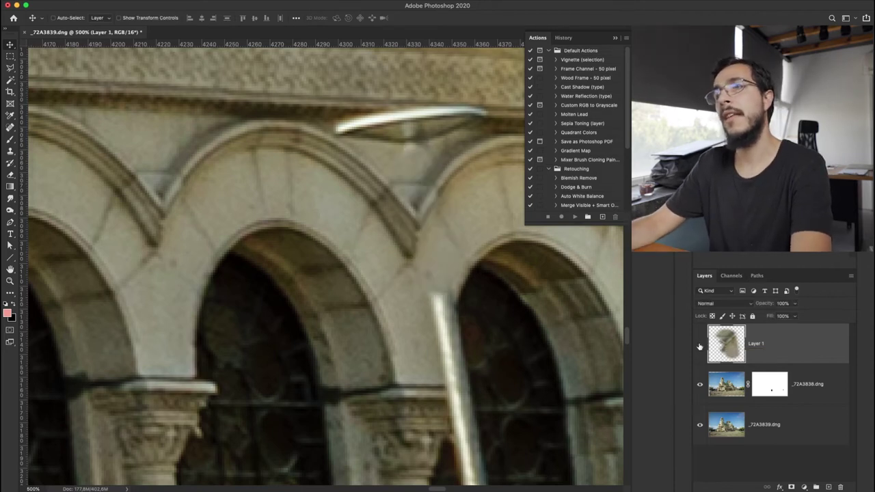
pyautogui.click(699, 347)
pyautogui.click(699, 347)
pyautogui.click(699, 347)
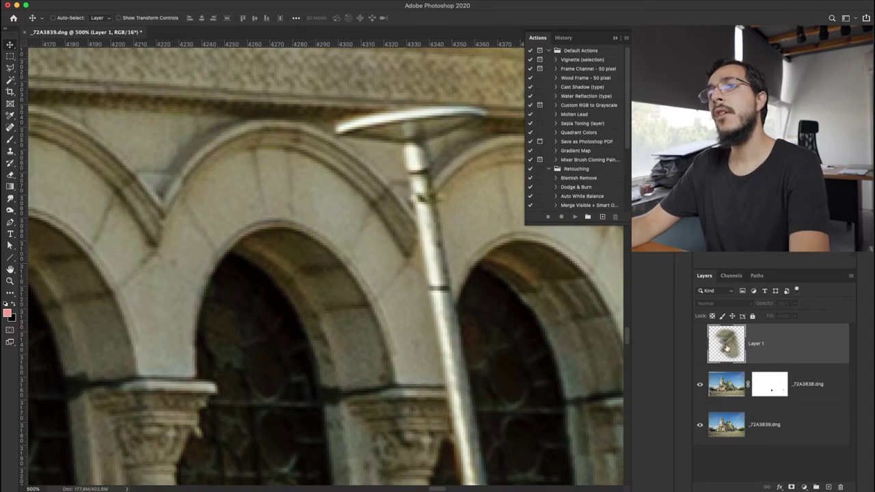
pyautogui.click(699, 348)
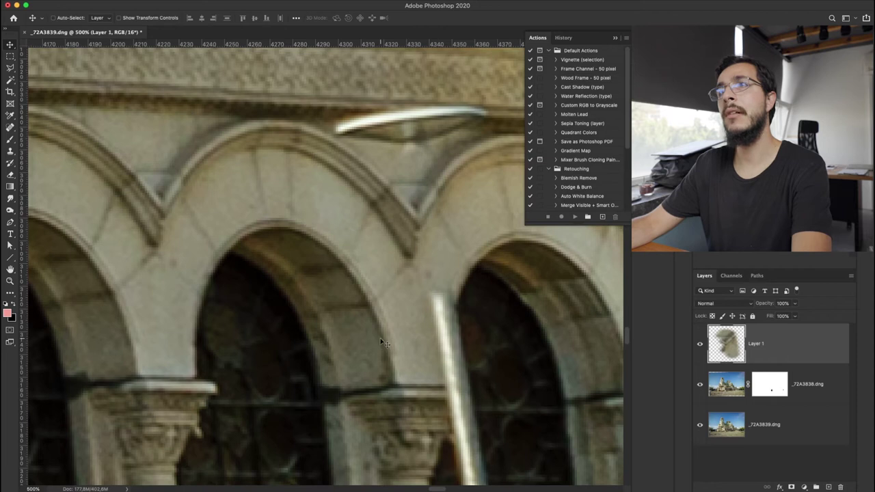
# Pan to the cornice and clone stonework over the lamp head's white streak
pyautogui.scroll(3, 383, 341)
pyautogui.hscroll(1, 383, 342)
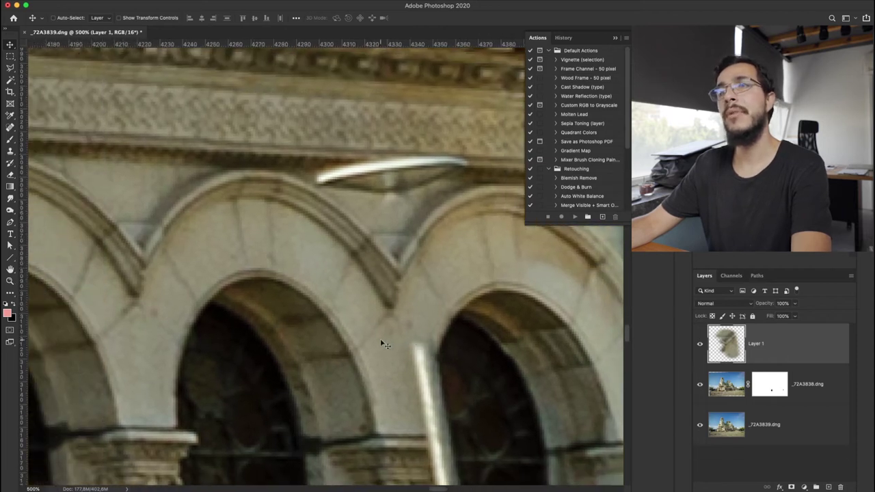
pyautogui.hscroll(-4, 382, 343)
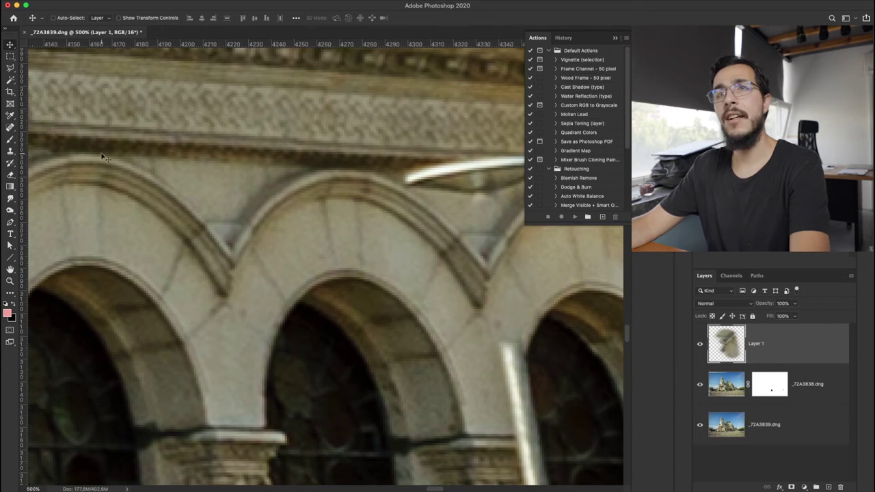
pyautogui.press('s')
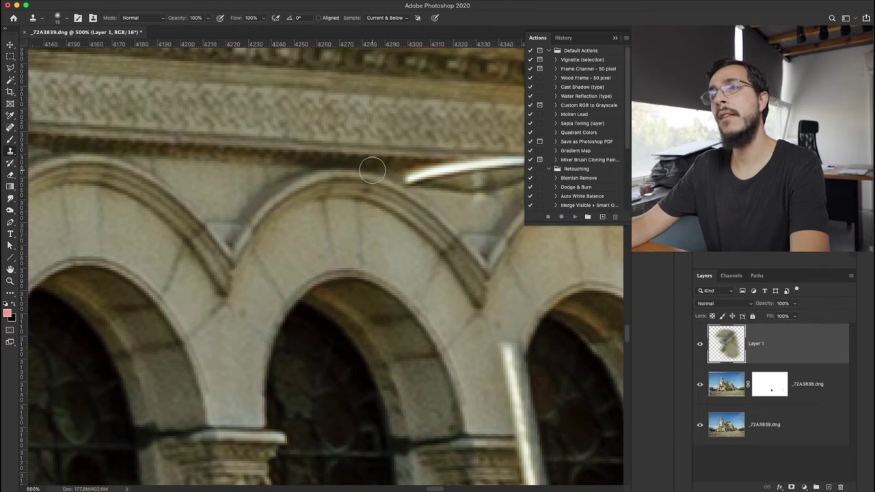
pyautogui.moveTo(372, 169)
pyautogui.mouseDown()
pyautogui.moveTo(492, 190)
pyautogui.moveTo(429, 169)
pyautogui.moveTo(489, 170)
pyautogui.mouseUp()
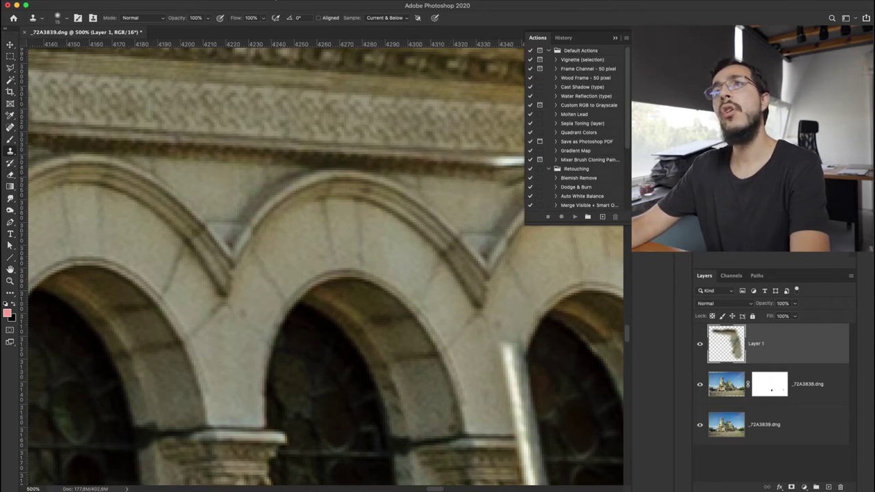
pyautogui.click(281, 0)
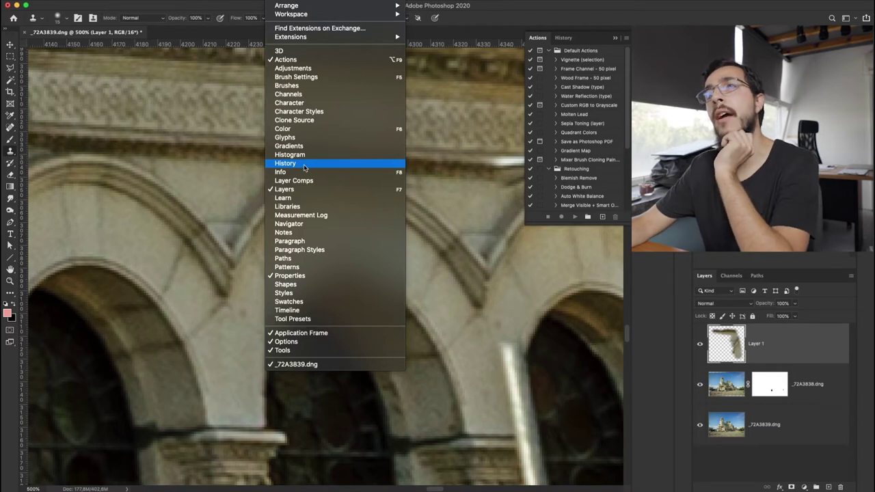
pyautogui.click(309, 120)
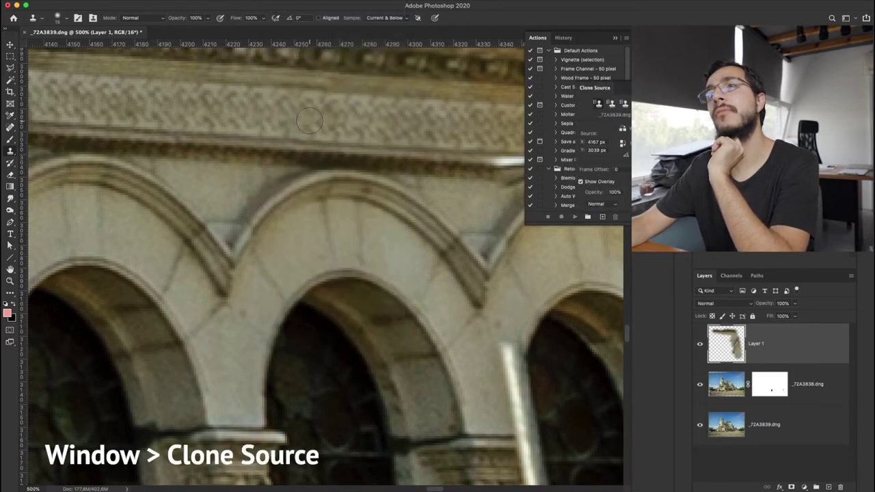
pyautogui.moveTo(594, 88); pyautogui.dragTo(184, 225)
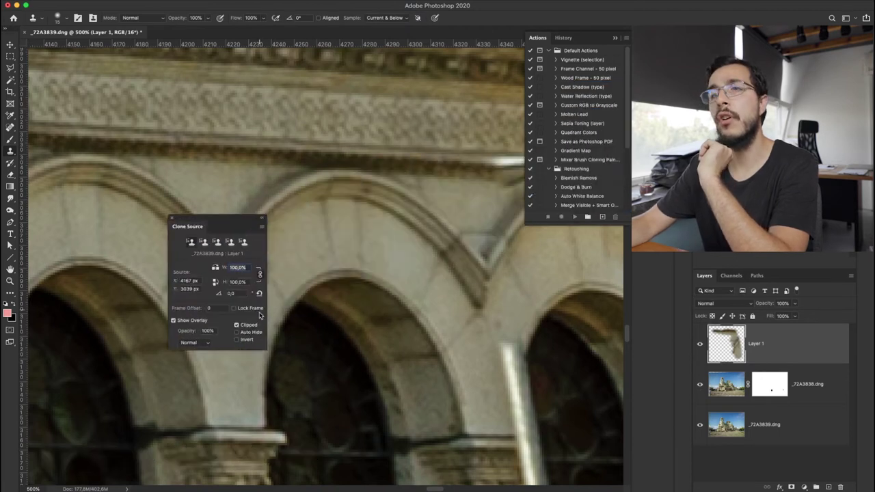
pyautogui.click(174, 321)
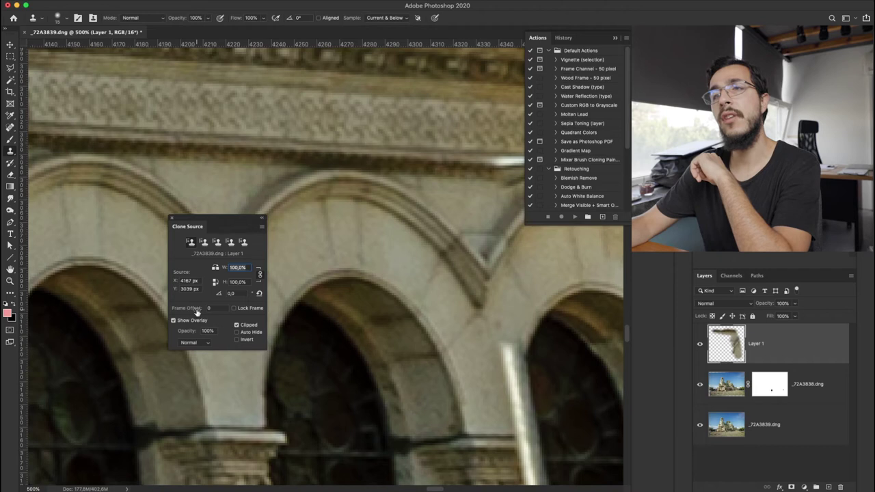
pyautogui.click(171, 219)
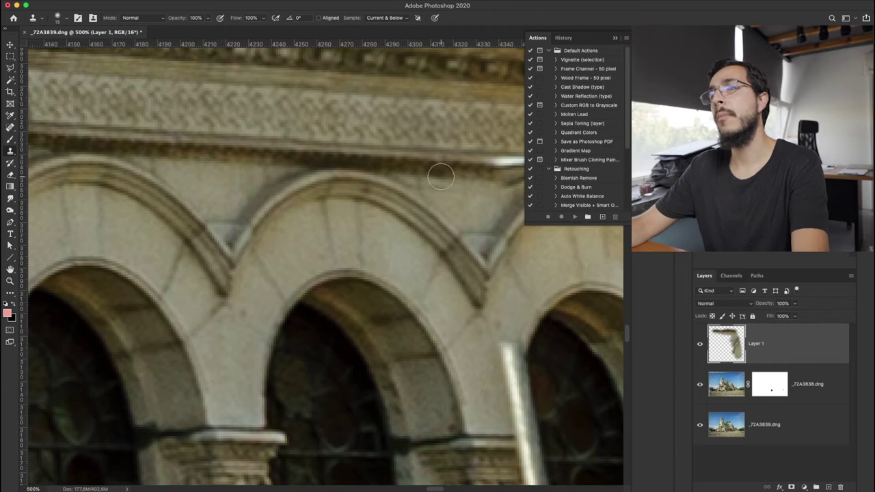
# Clone stonework over the remaining bright streak on the cornice
pyautogui.hscroll(5, 440, 176)
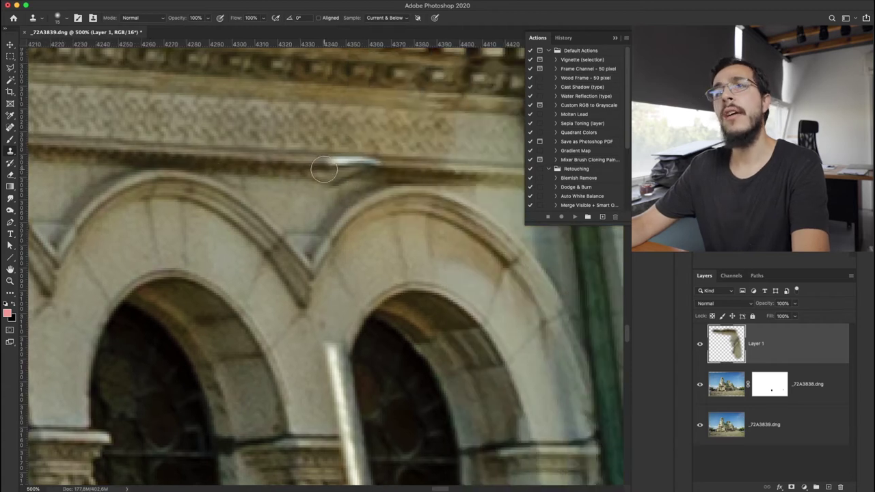
pyautogui.hscroll(-4, 339, 178)
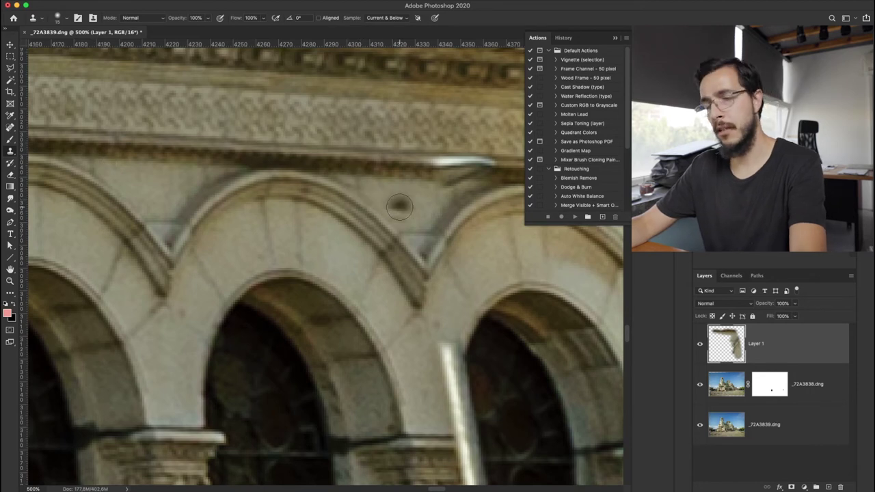
pyautogui.press('v')
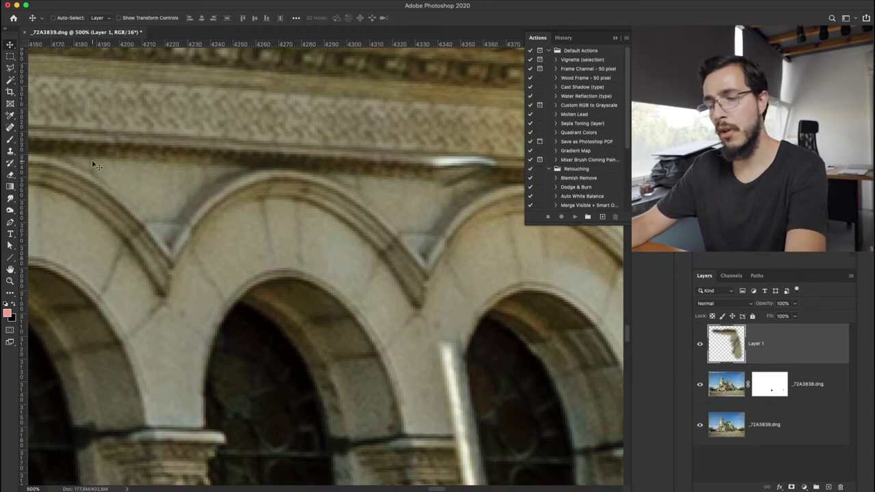
pyautogui.press('s')
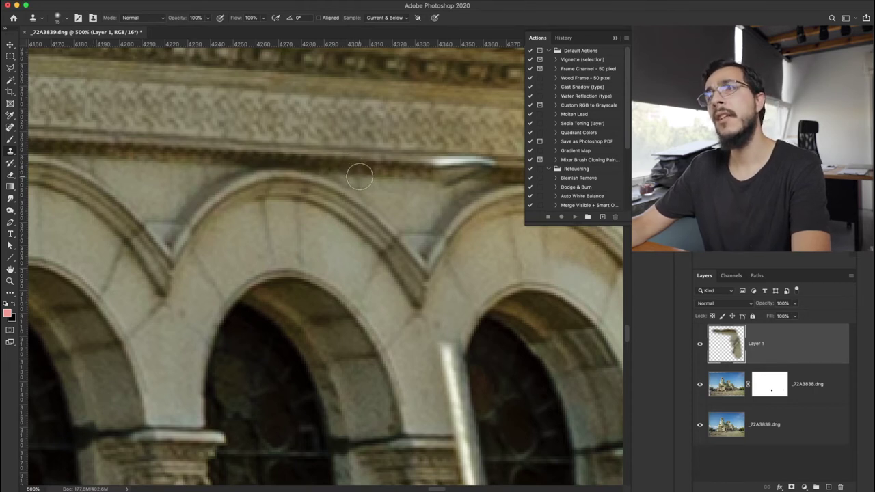
pyautogui.moveTo(403, 174)
pyautogui.mouseDown()
pyautogui.moveTo(474, 170)
pyautogui.moveTo(414, 161)
pyautogui.moveTo(488, 165)
pyautogui.moveTo(436, 185)
pyautogui.mouseUp()
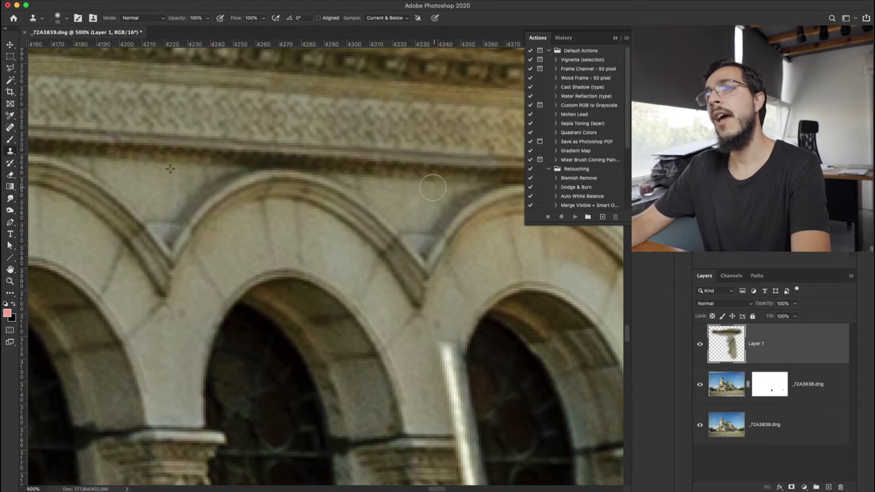
# Paint wall texture over the pole's upper stretch up to the arch
pyautogui.hscroll(5, 424, 185)
pyautogui.scroll(-5, 335, 266)
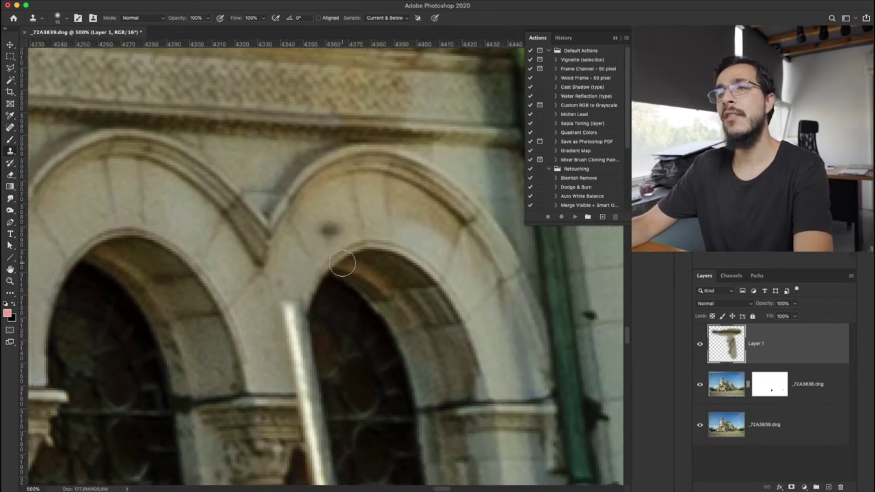
pyautogui.hscroll(-5, 341, 263)
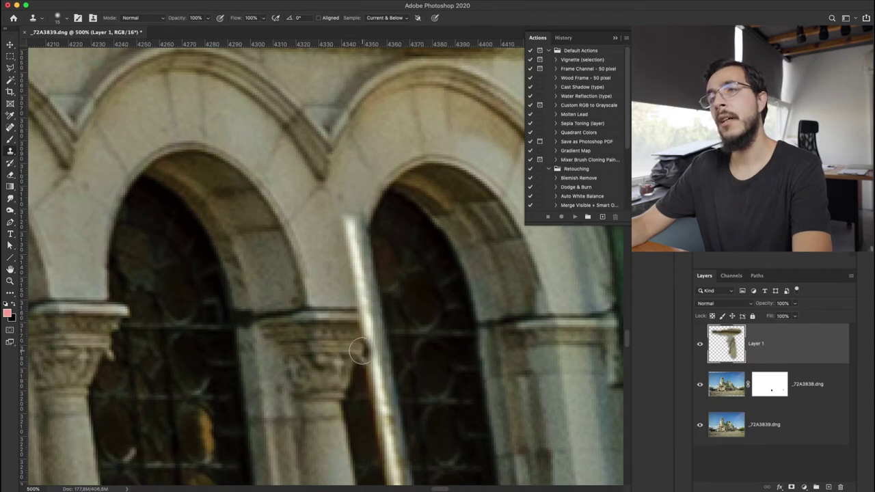
pyautogui.moveTo(359, 350)
pyautogui.mouseDown()
pyautogui.moveTo(368, 227)
pyautogui.moveTo(358, 232)
pyautogui.moveTo(351, 272)
pyautogui.moveTo(351, 228)
pyautogui.moveTo(368, 296)
pyautogui.moveTo(375, 271)
pyautogui.moveTo(380, 353)
pyautogui.moveTo(370, 371)
pyautogui.moveTo(387, 392)
pyautogui.moveTo(391, 373)
pyautogui.moveTo(379, 394)
pyautogui.moveTo(398, 407)
pyautogui.moveTo(381, 427)
pyautogui.moveTo(369, 377)
pyautogui.mouseUp()
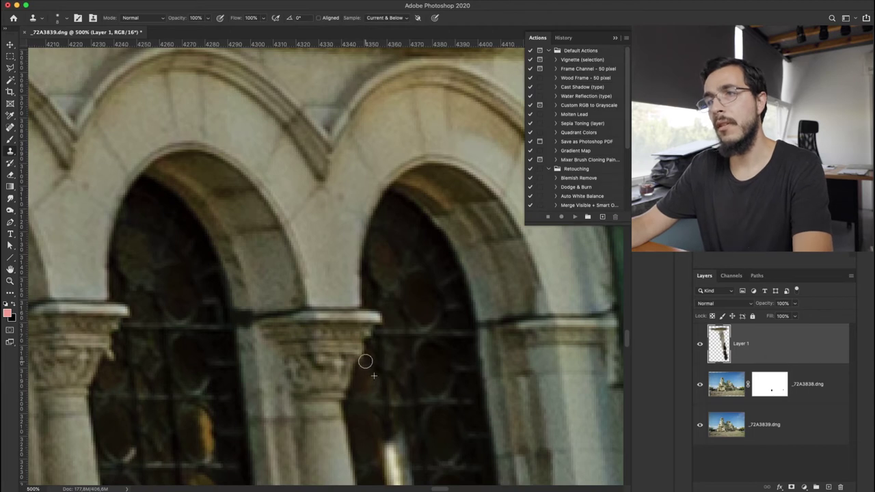
# Clone dark window and ledge texture over the pole from the lower window down to the ledge
pyautogui.scroll(-5, 366, 390)
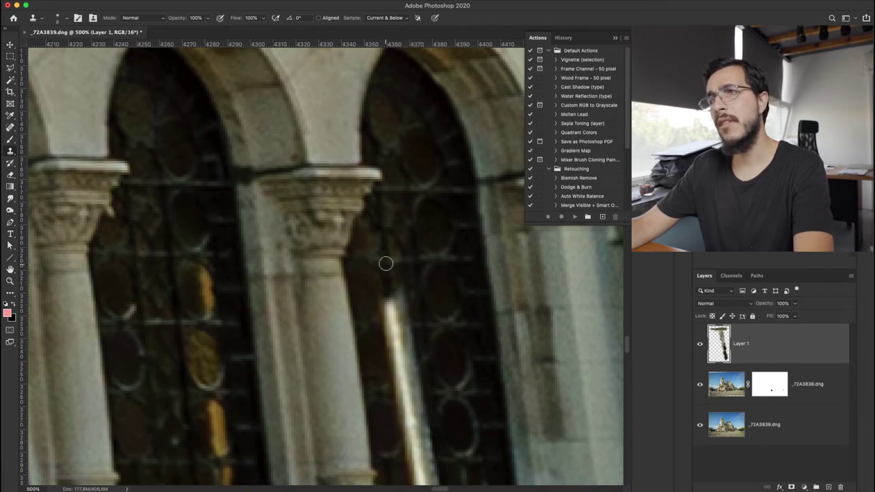
pyautogui.moveTo(387, 261)
pyautogui.mouseDown()
pyautogui.moveTo(396, 350)
pyautogui.moveTo(384, 295)
pyautogui.moveTo(384, 330)
pyautogui.moveTo(393, 312)
pyautogui.moveTo(410, 331)
pyautogui.moveTo(400, 378)
pyautogui.moveTo(394, 371)
pyautogui.moveTo(408, 414)
pyautogui.moveTo(414, 368)
pyautogui.moveTo(416, 431)
pyautogui.moveTo(422, 411)
pyautogui.moveTo(397, 443)
pyautogui.moveTo(409, 460)
pyautogui.moveTo(424, 450)
pyautogui.moveTo(427, 428)
pyautogui.moveTo(420, 429)
pyautogui.moveTo(388, 355)
pyautogui.mouseUp()
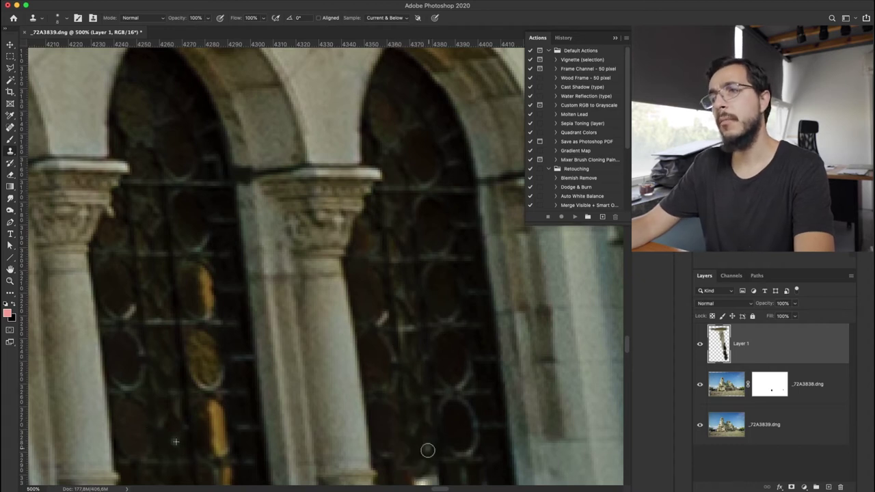
pyautogui.scroll(-4, 422, 444)
pyautogui.scroll(-2, 422, 445)
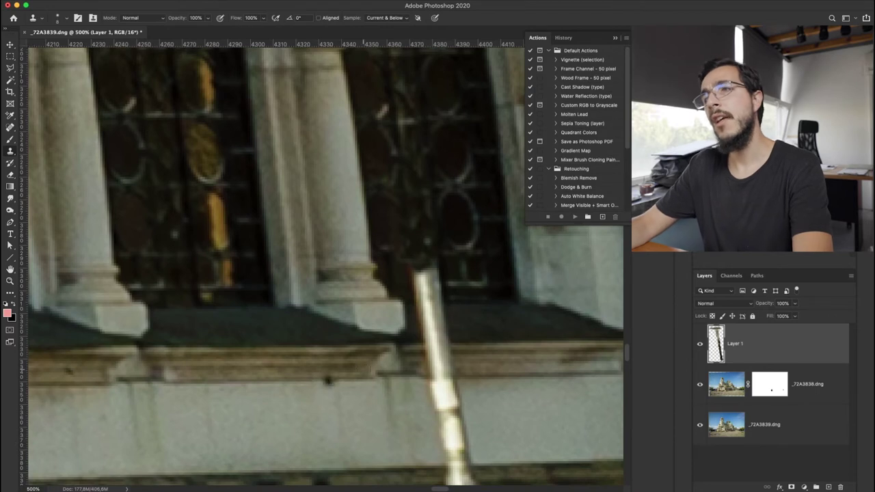
pyautogui.moveTo(185, 368)
pyautogui.mouseDown()
pyautogui.moveTo(462, 394)
pyautogui.moveTo(284, 384)
pyautogui.moveTo(576, 384)
pyautogui.moveTo(251, 383)
pyautogui.mouseUp()
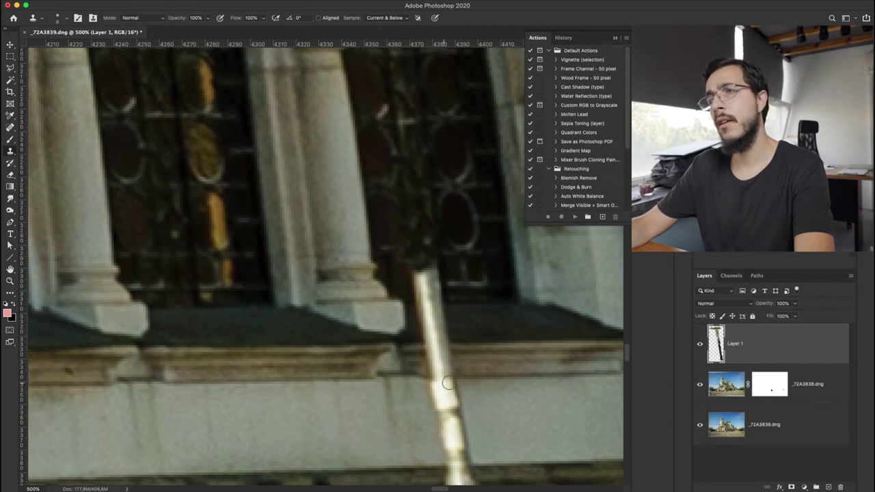
pyautogui.moveTo(434, 380)
pyautogui.mouseDown()
pyautogui.moveTo(435, 354)
pyautogui.moveTo(462, 342)
pyautogui.moveTo(425, 341)
pyautogui.mouseUp()
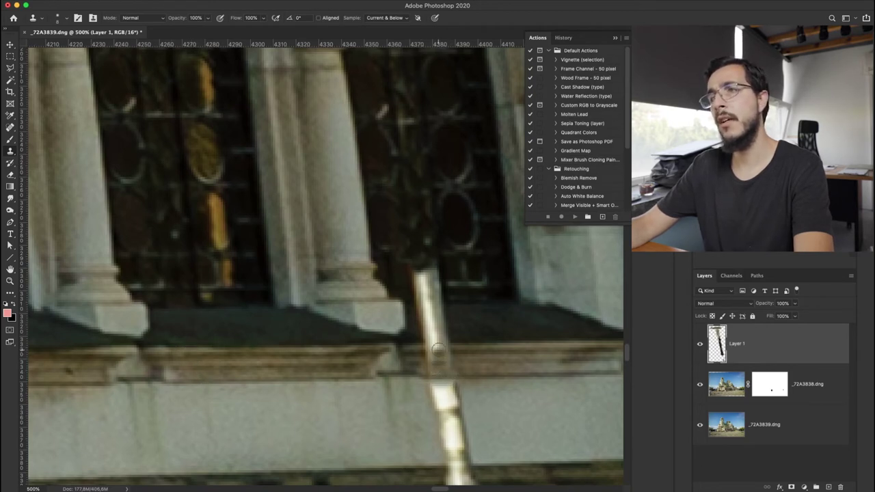
pyautogui.moveTo(424, 346)
pyautogui.mouseDown()
pyautogui.moveTo(444, 345)
pyautogui.moveTo(432, 355)
pyautogui.moveTo(445, 343)
pyautogui.moveTo(426, 332)
pyautogui.moveTo(429, 316)
pyautogui.moveTo(418, 311)
pyautogui.mouseUp()
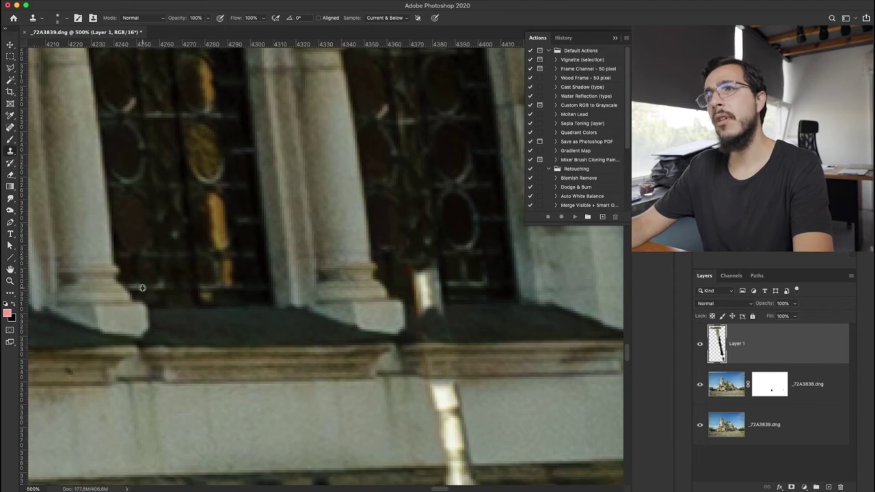
pyautogui.moveTo(438, 283)
pyautogui.mouseDown()
pyautogui.moveTo(415, 288)
pyautogui.moveTo(430, 282)
pyautogui.moveTo(411, 275)
pyautogui.moveTo(446, 276)
pyautogui.moveTo(418, 302)
pyautogui.moveTo(446, 300)
pyautogui.moveTo(419, 310)
pyautogui.mouseUp()
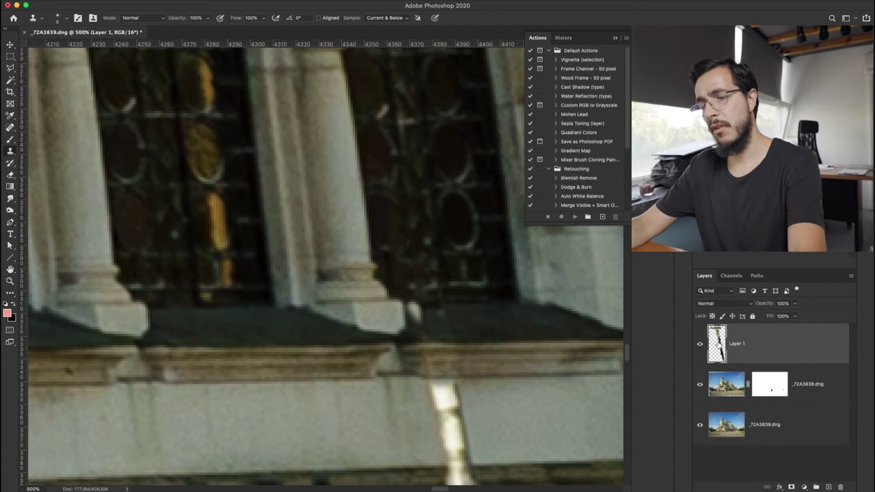
# Erase a stray dark patch near the pillar base with a tiny eraser, then clone over the leftover spot
pyautogui.press('e')
pyautogui.press('[')
pyautogui.press('[')
pyautogui.press('[')
pyautogui.press('[')
pyautogui.press('[')
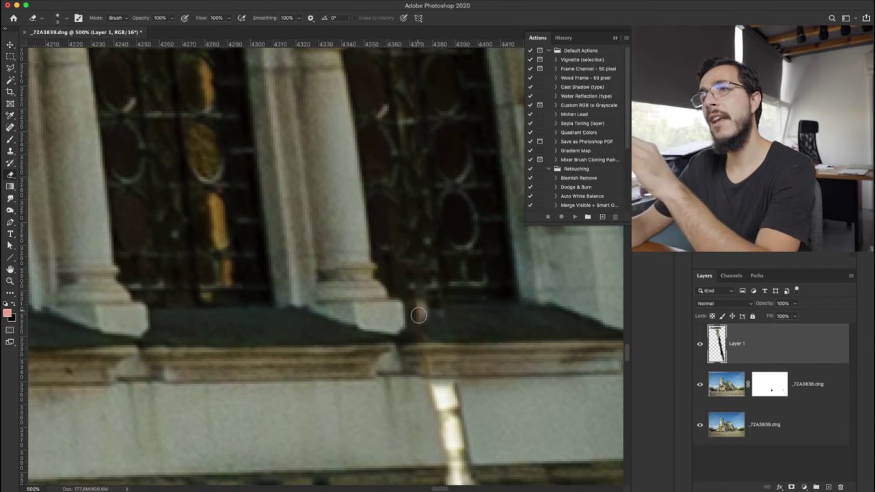
pyautogui.click(419, 314)
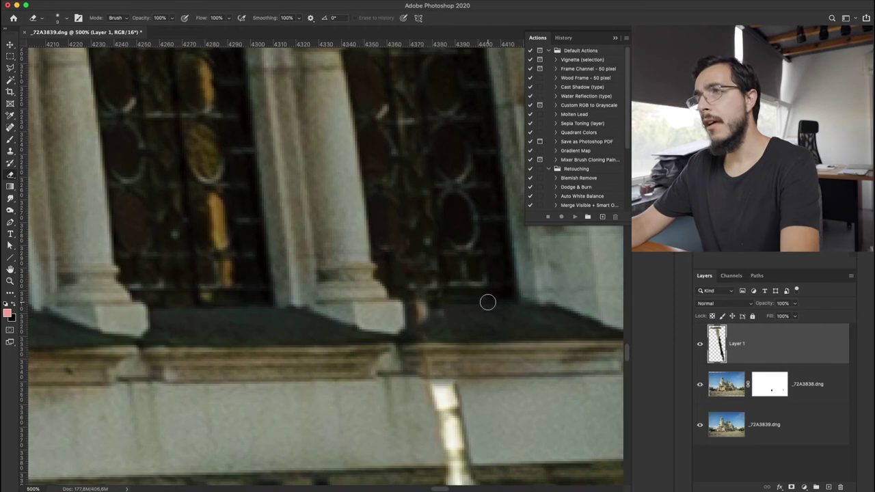
pyautogui.press('s')
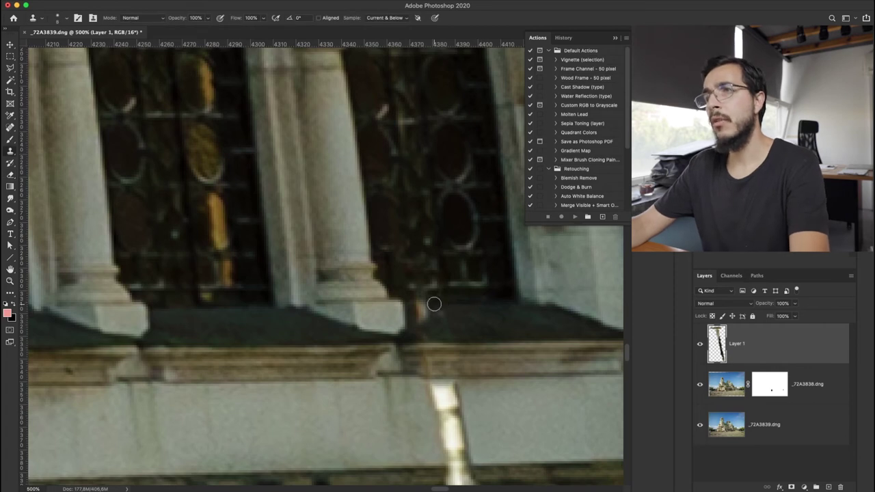
pyautogui.moveTo(419, 306); pyautogui.dragTo(439, 313)
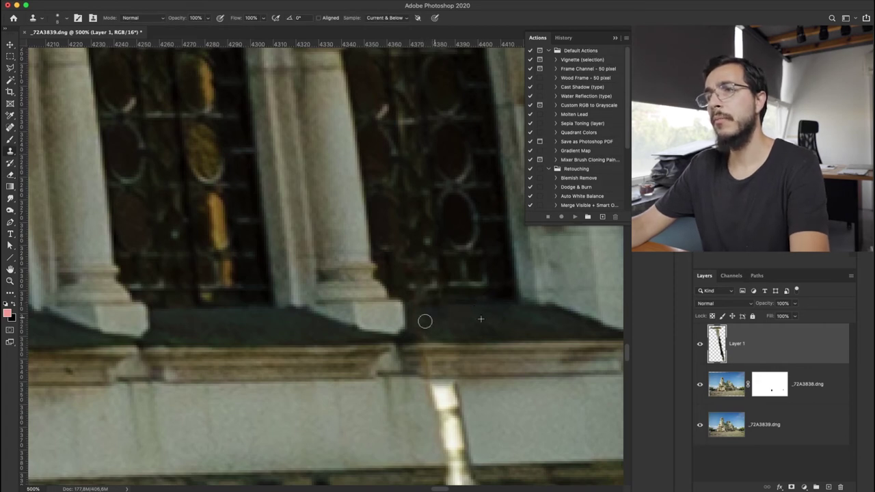
# Clone wall texture over the pole's top, from under the cornice down the lower facade
pyautogui.scroll(-5, 502, 357)
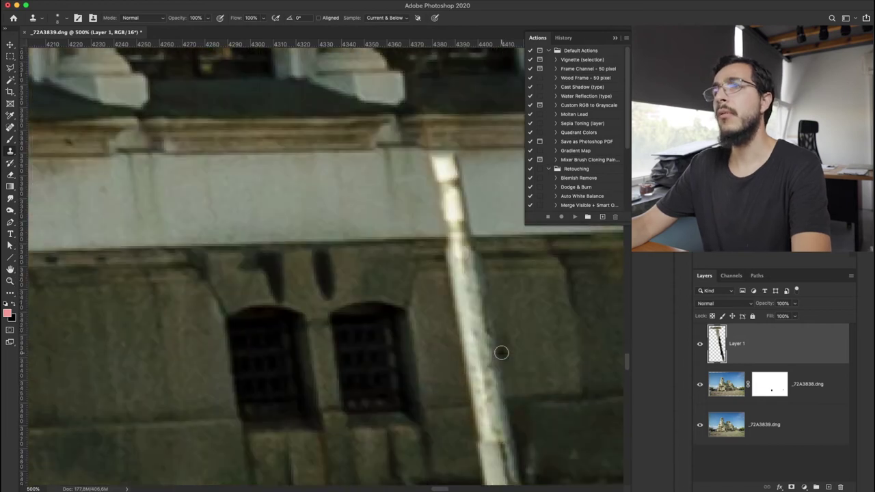
pyautogui.moveTo(332, 164); pyautogui.dragTo(240, 165)
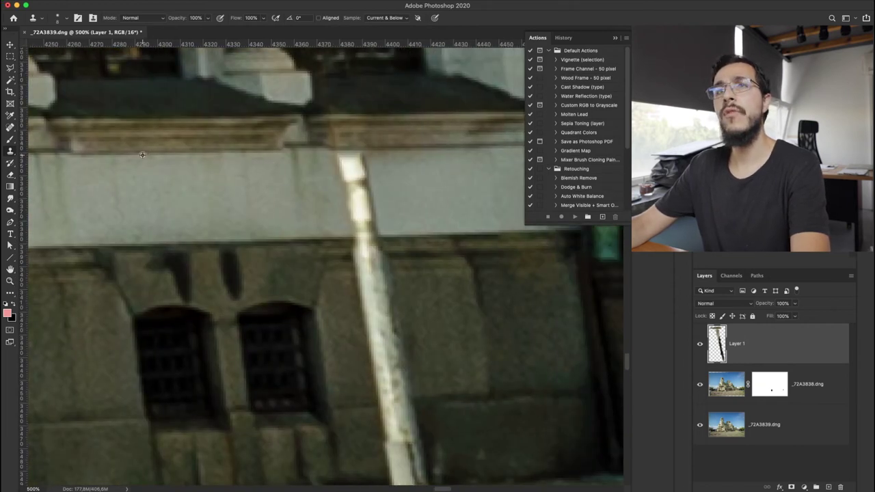
pyautogui.moveTo(342, 150)
pyautogui.mouseDown()
pyautogui.moveTo(341, 159)
pyautogui.moveTo(364, 166)
pyautogui.moveTo(349, 172)
pyautogui.moveTo(358, 177)
pyautogui.moveTo(345, 170)
pyautogui.moveTo(349, 195)
pyautogui.moveTo(370, 187)
pyautogui.moveTo(356, 208)
pyautogui.mouseUp()
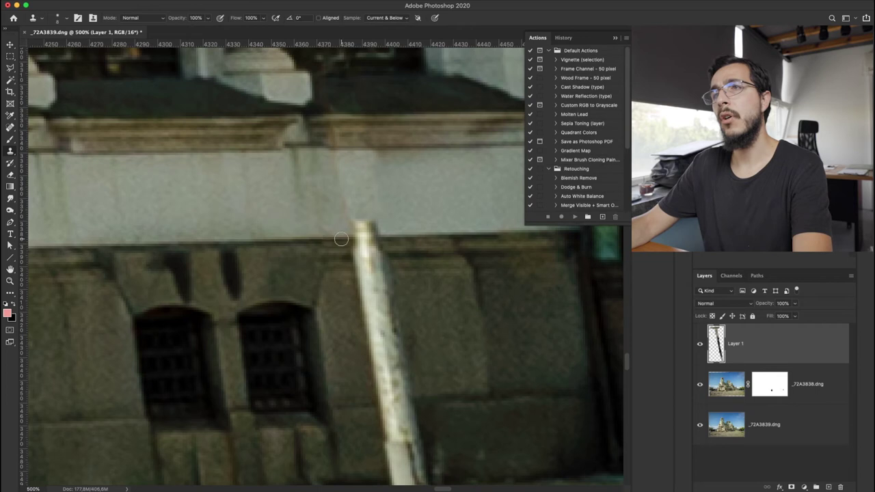
pyautogui.moveTo(354, 237)
pyautogui.mouseDown()
pyautogui.moveTo(369, 229)
pyautogui.moveTo(360, 224)
pyautogui.moveTo(374, 226)
pyautogui.moveTo(404, 257)
pyautogui.mouseUp()
pyautogui.hscroll(3, 403, 257)
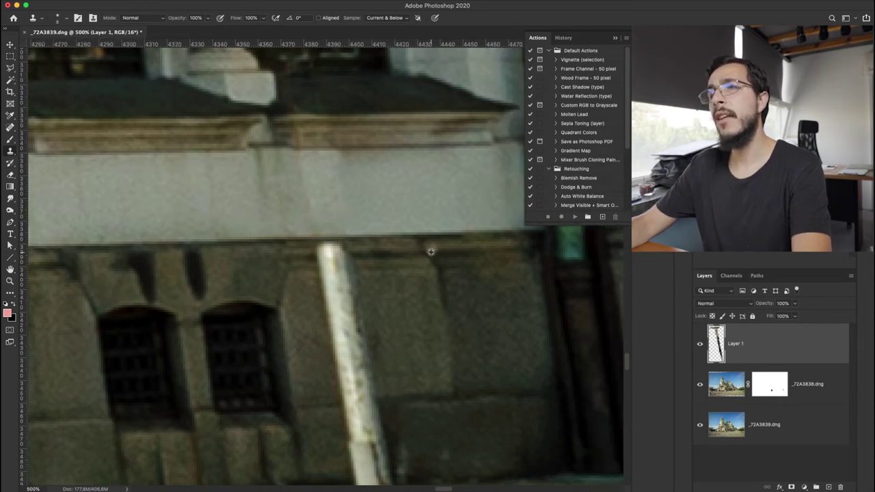
pyautogui.moveTo(352, 254)
pyautogui.mouseDown()
pyautogui.moveTo(319, 247)
pyautogui.moveTo(343, 268)
pyautogui.moveTo(321, 268)
pyautogui.moveTo(333, 301)
pyautogui.moveTo(351, 291)
pyautogui.moveTo(347, 283)
pyautogui.moveTo(322, 291)
pyautogui.moveTo(337, 322)
pyautogui.moveTo(357, 298)
pyautogui.moveTo(357, 315)
pyautogui.moveTo(338, 317)
pyautogui.moveTo(342, 311)
pyautogui.moveTo(367, 363)
pyautogui.moveTo(355, 333)
pyautogui.moveTo(354, 355)
pyautogui.moveTo(345, 326)
pyautogui.moveTo(336, 347)
pyautogui.moveTo(333, 332)
pyautogui.moveTo(343, 382)
pyautogui.moveTo(363, 371)
pyautogui.mouseUp()
pyautogui.moveTo(373, 337); pyautogui.dragTo(352, 337)
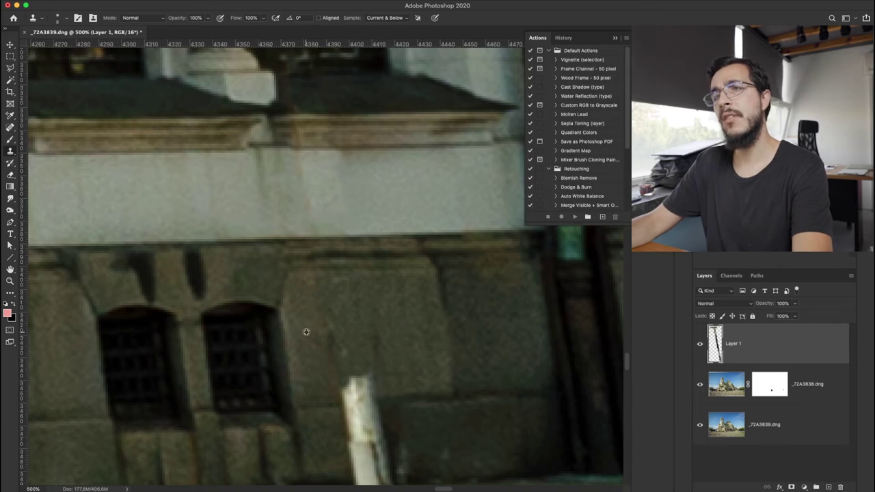
pyautogui.scroll(-3, 372, 358)
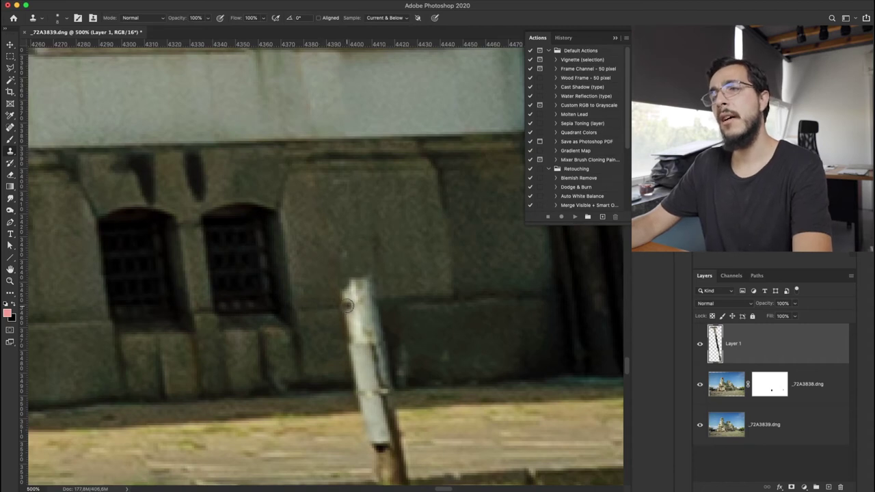
pyautogui.moveTo(350, 286)
pyautogui.mouseDown()
pyautogui.moveTo(372, 279)
pyautogui.moveTo(349, 285)
pyautogui.moveTo(372, 295)
pyautogui.moveTo(358, 297)
pyautogui.moveTo(379, 284)
pyautogui.moveTo(357, 310)
pyautogui.mouseUp()
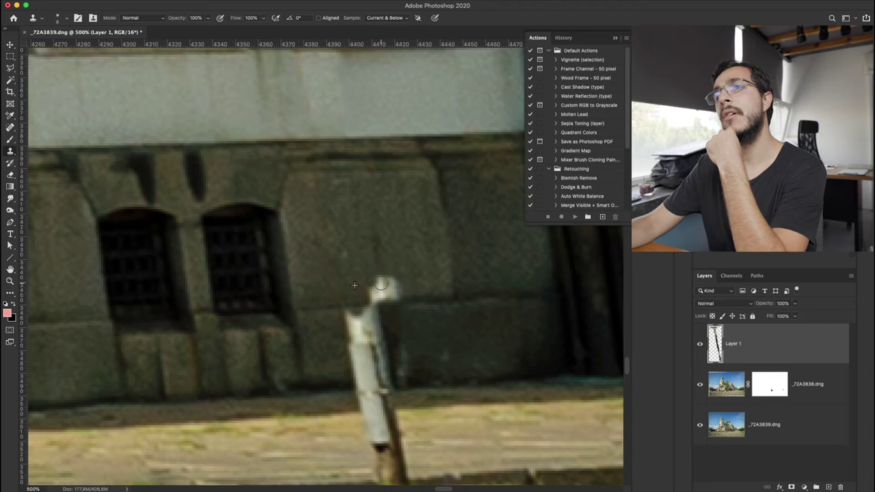
# Compare the retouch layer on and off, erase the bright blotch atop the pole, and re-clone wall over it
pyautogui.click(699, 345)
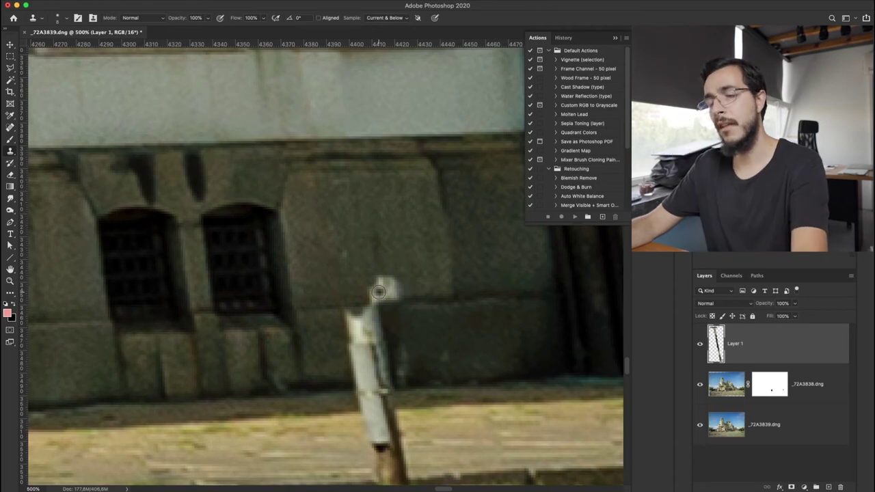
pyautogui.press('e')
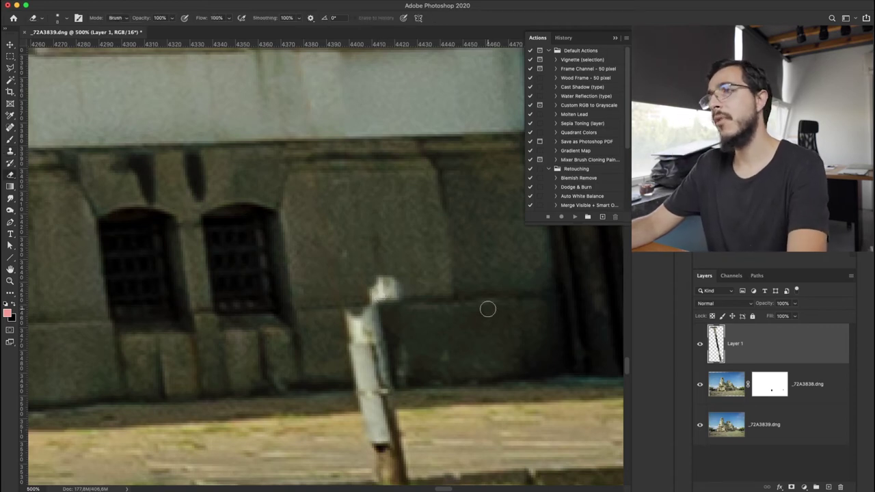
pyautogui.click(384, 289)
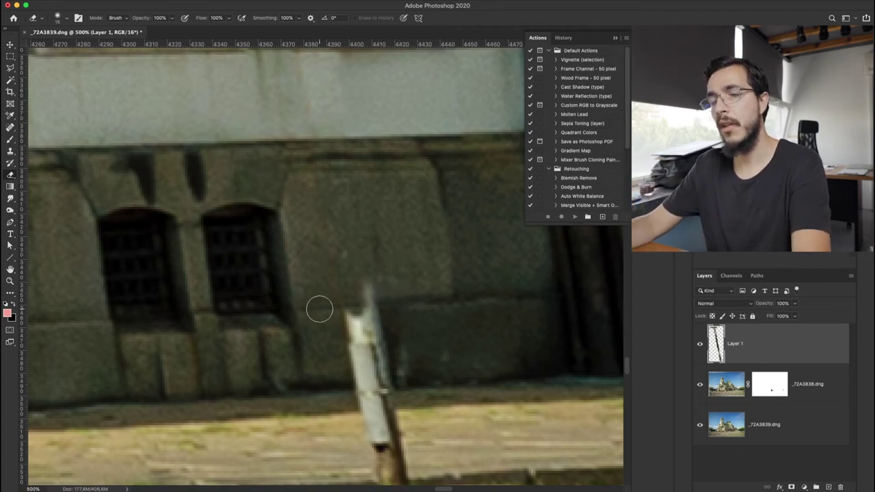
pyautogui.press('s')
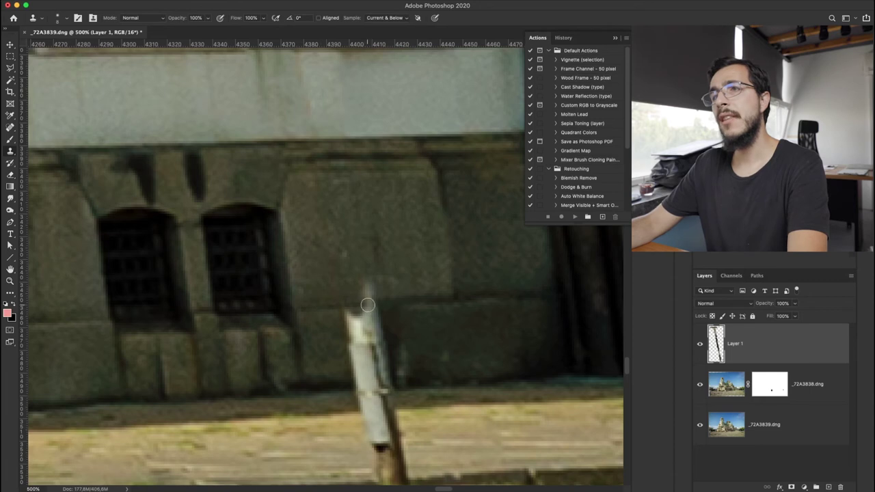
pyautogui.moveTo(367, 304)
pyautogui.mouseDown()
pyautogui.moveTo(346, 315)
pyautogui.moveTo(359, 345)
pyautogui.moveTo(374, 323)
pyautogui.moveTo(350, 325)
pyautogui.moveTo(354, 346)
pyautogui.moveTo(375, 336)
pyautogui.moveTo(379, 349)
pyautogui.moveTo(321, 341)
pyautogui.moveTo(355, 362)
pyautogui.moveTo(325, 389)
pyautogui.moveTo(360, 389)
pyautogui.moveTo(357, 367)
pyautogui.moveTo(357, 379)
pyautogui.moveTo(371, 353)
pyautogui.moveTo(381, 396)
pyautogui.mouseUp()
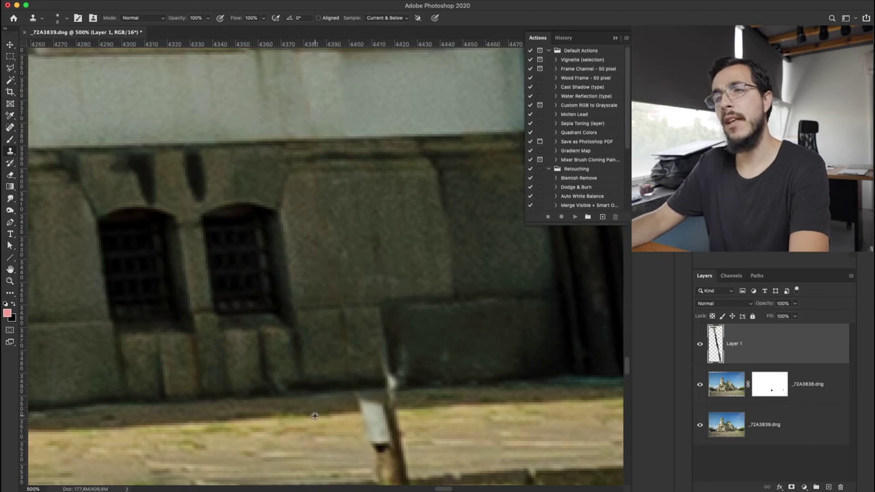
# Clone stone over the pole top and darken the light streaks left on the wall
pyautogui.moveTo(363, 410); pyautogui.dragTo(399, 409)
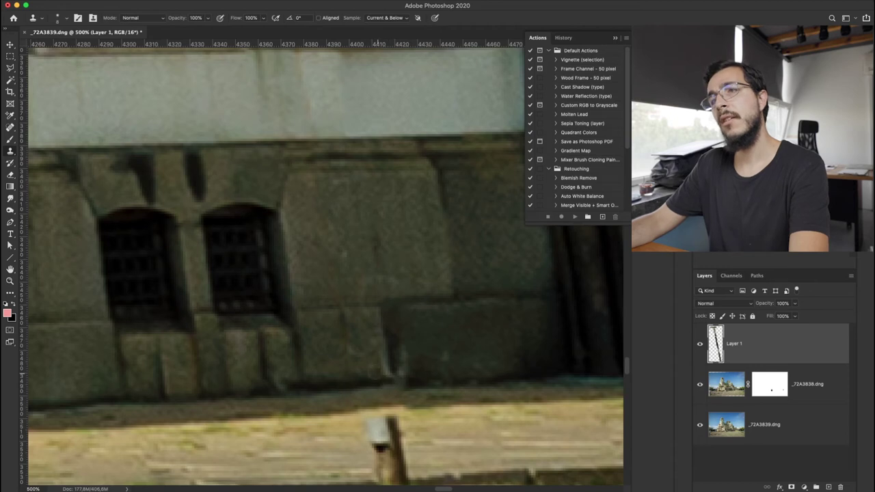
pyautogui.click(372, 374)
pyautogui.click(384, 364)
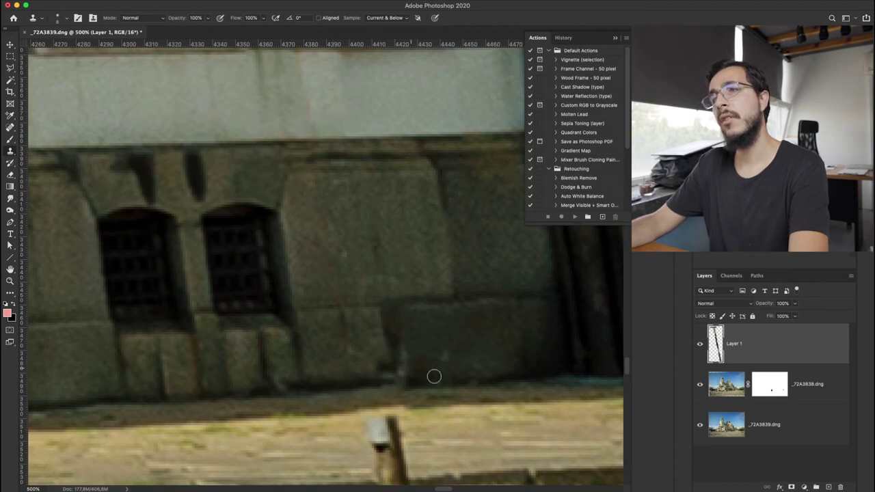
pyautogui.click(406, 371)
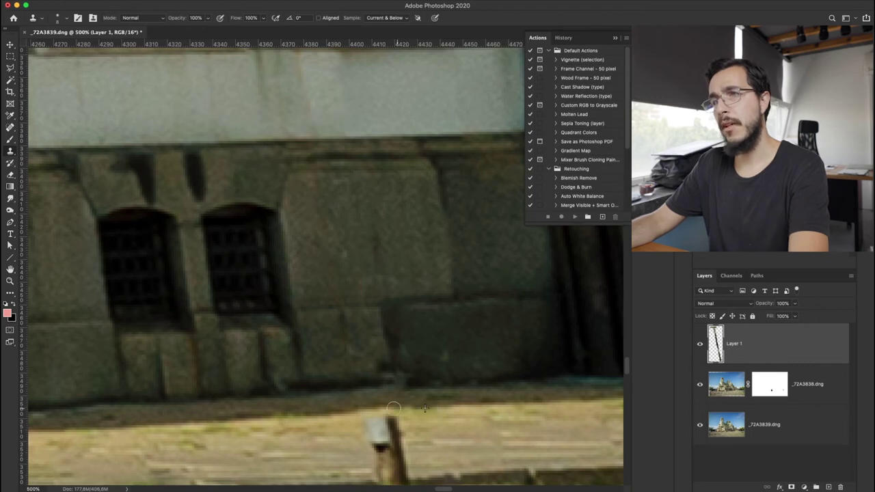
pyautogui.moveTo(394, 409)
pyautogui.mouseDown()
pyautogui.moveTo(393, 435)
pyautogui.moveTo(397, 425)
pyautogui.moveTo(362, 446)
pyautogui.moveTo(393, 439)
pyautogui.moveTo(361, 431)
pyautogui.moveTo(387, 433)
pyautogui.moveTo(369, 455)
pyautogui.moveTo(401, 447)
pyautogui.moveTo(364, 458)
pyautogui.moveTo(404, 457)
pyautogui.mouseUp()
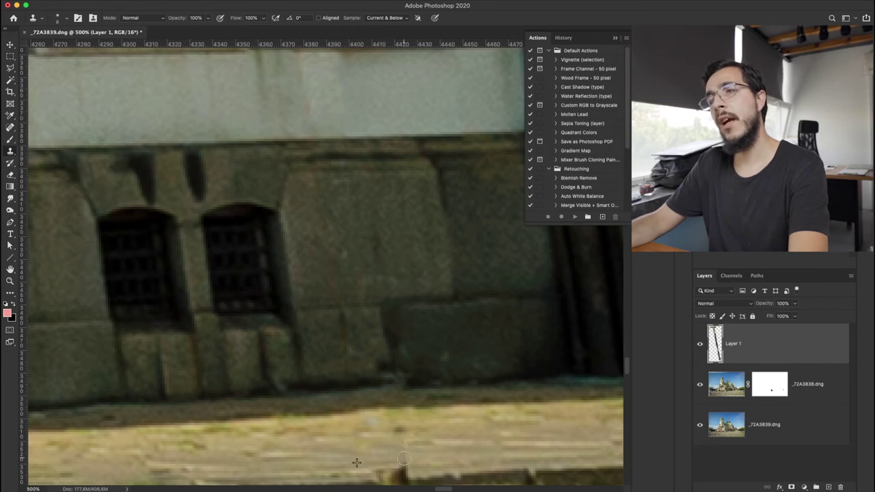
# Sample stone from the step edge and clone it over the pole's base along the step
pyautogui.scroll(-5, 377, 463)
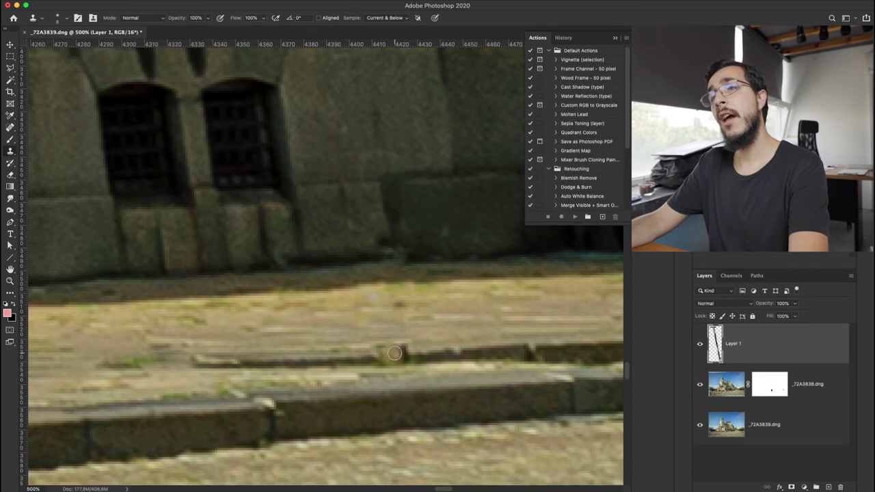
pyautogui.keyDown('alt'); pyautogui.click(441, 351); pyautogui.keyUp('alt')
pyautogui.moveTo(421, 351); pyautogui.dragTo(403, 352)
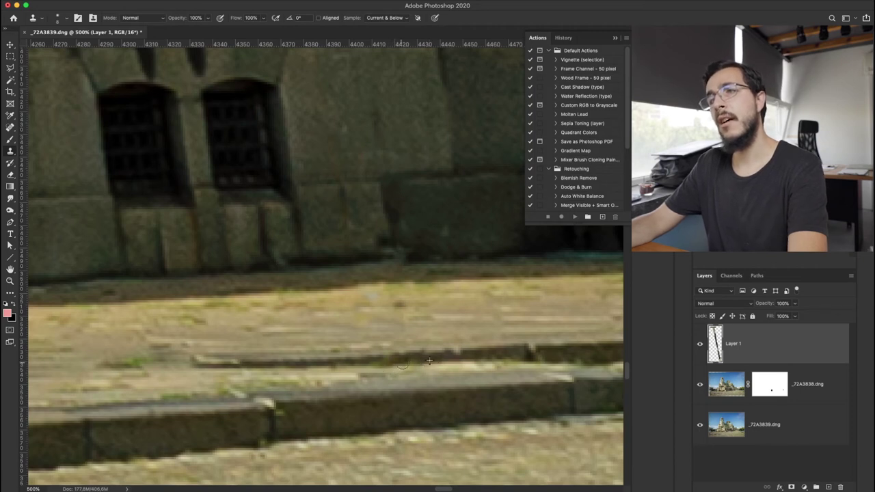
pyautogui.hscroll(5, 429, 360)
pyautogui.scroll(-2, 429, 360)
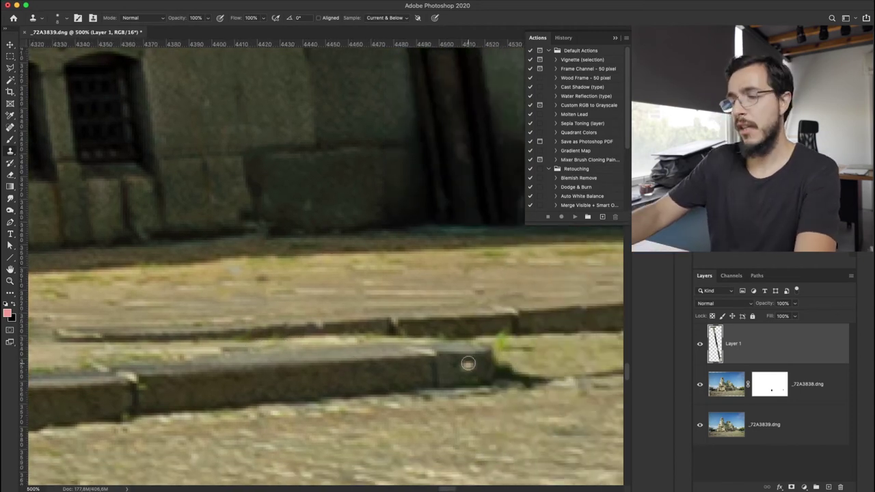
pyautogui.scroll(-10, 467, 363)
pyautogui.scroll(2, 469, 367)
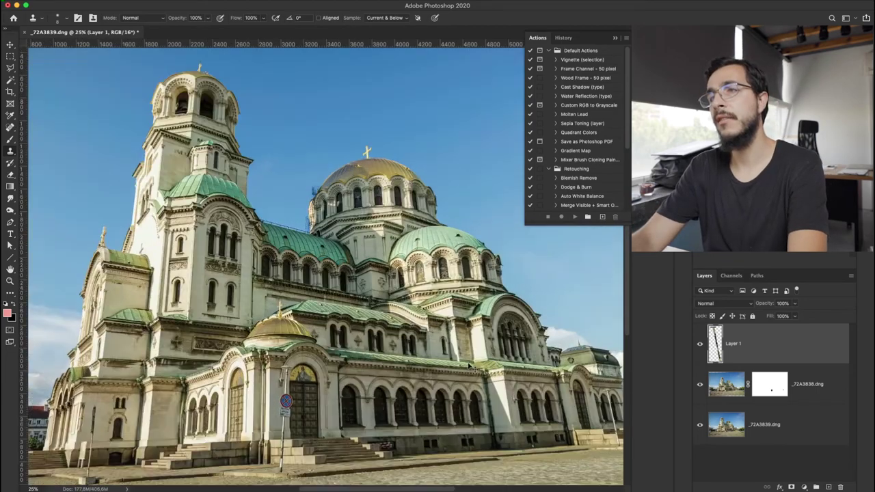
pyautogui.scroll(3, 469, 367)
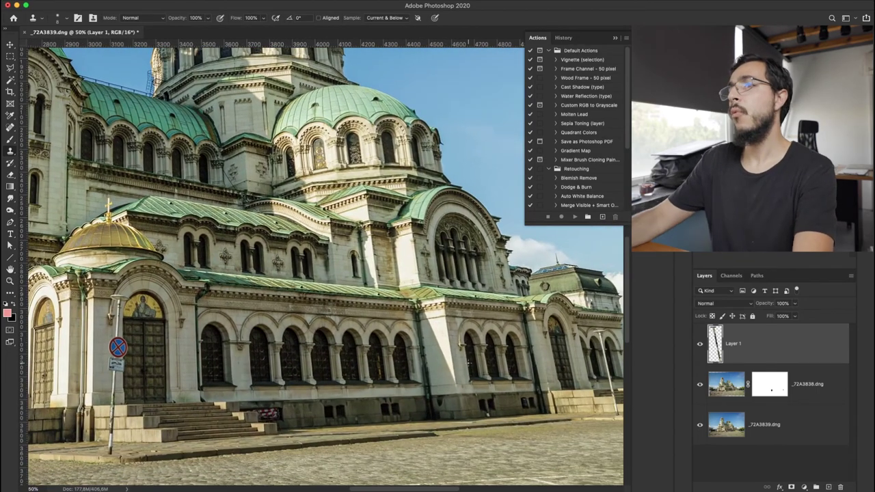
pyautogui.click(699, 346)
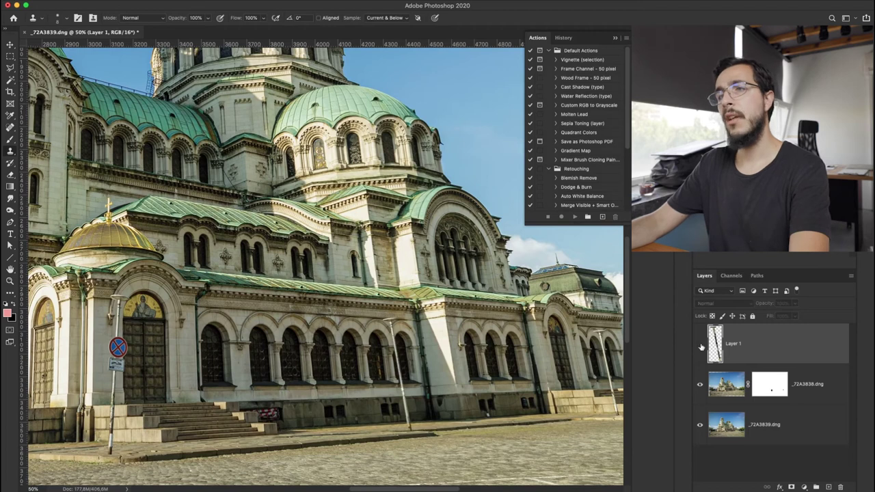
pyautogui.click(700, 347)
pyautogui.click(699, 346)
pyautogui.click(699, 346)
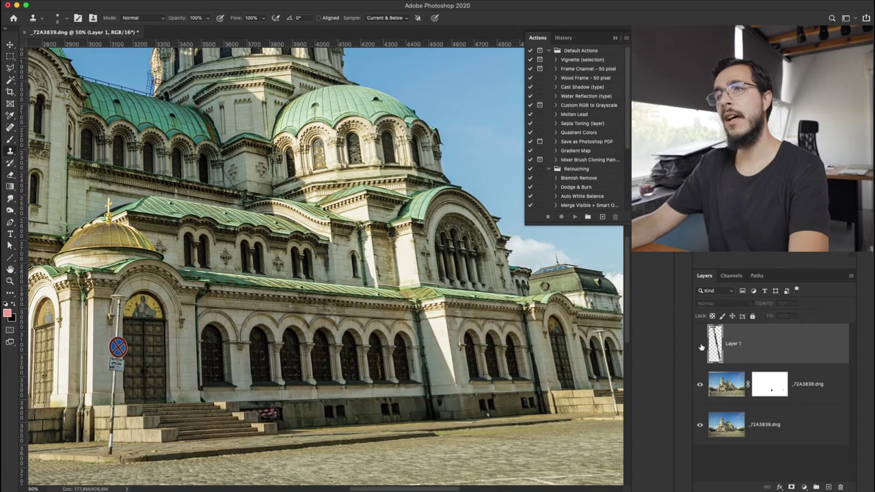
pyautogui.click(700, 343)
pyautogui.hscroll(3, 556, 354)
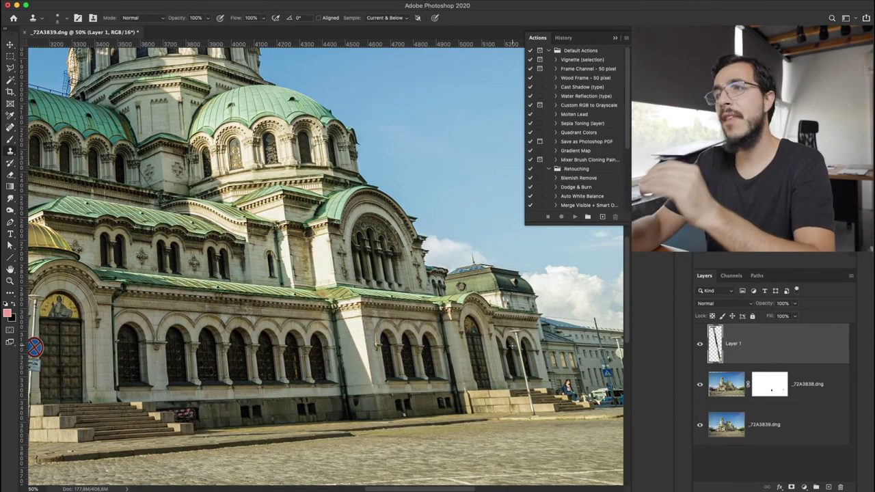
pyautogui.hscroll(1, 325, 263)
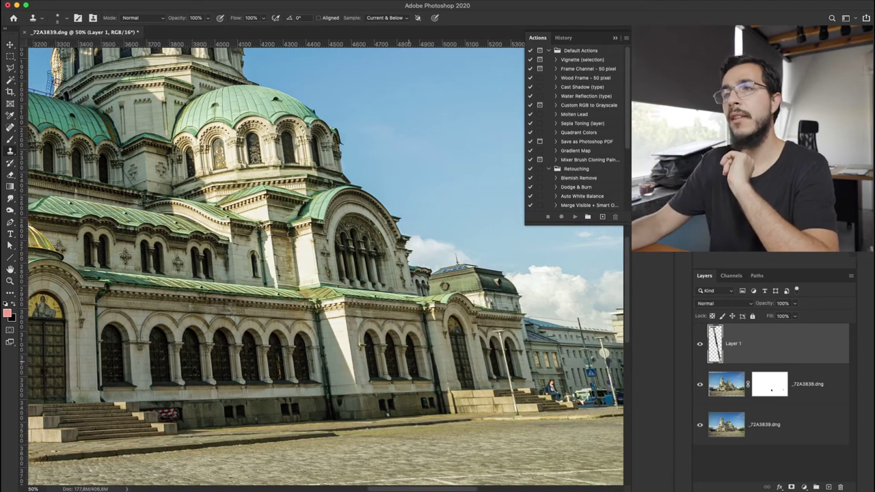
pyautogui.hscroll(-10, 325, 262)
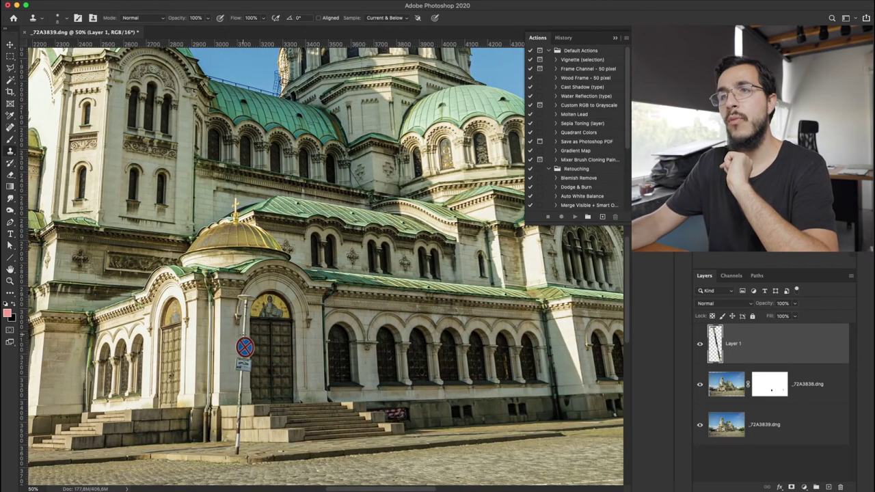
pyautogui.hscroll(-8, 326, 262)
pyautogui.scroll(-3, 325, 262)
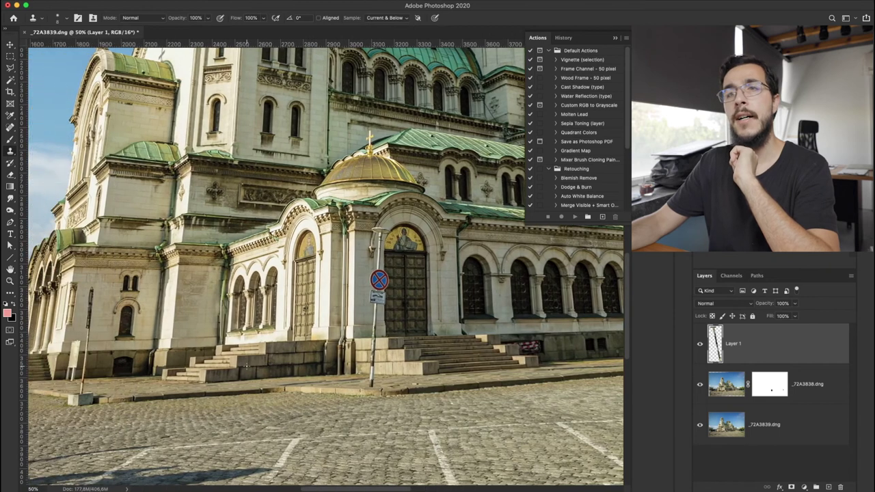
pyautogui.hscroll(-1, 326, 263)
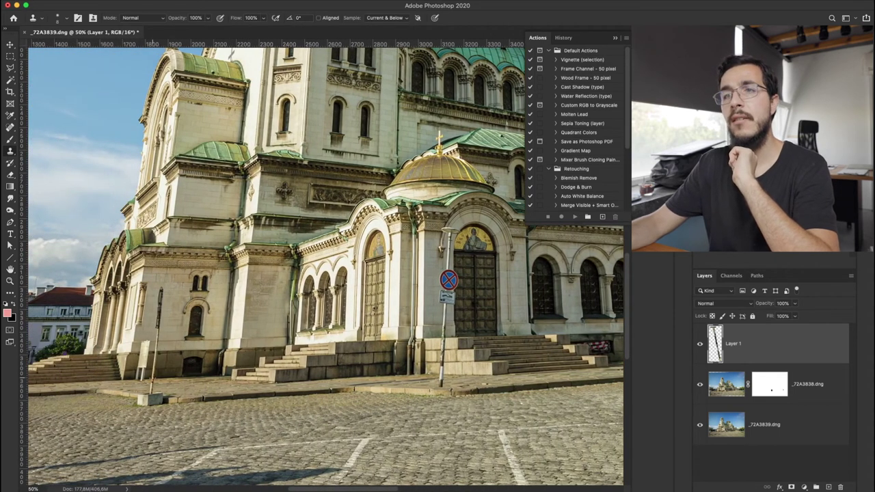
pyautogui.hscroll(-7, 325, 263)
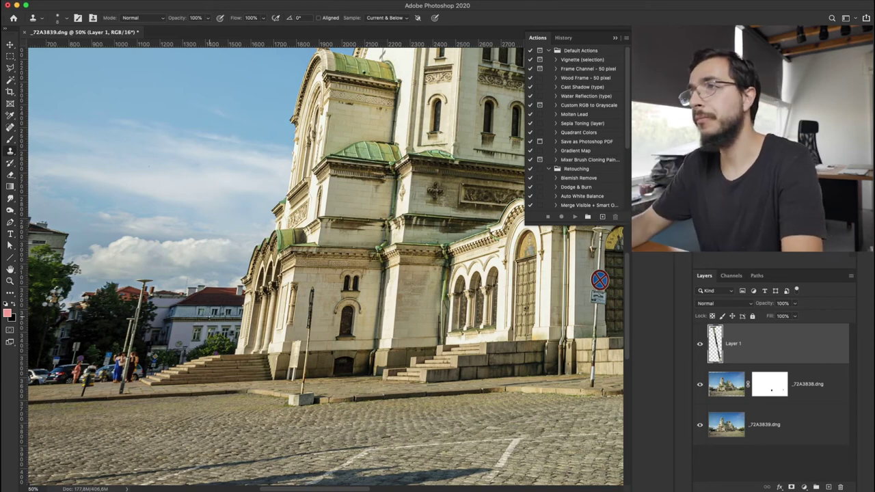
# On a new layer, clone out the lamp post head and its pole
pyautogui.scroll(8, 183, 309)
pyautogui.hotkey('ctrl', 'shift', 'alt', 'n')
pyautogui.moveTo(317, 300)
pyautogui.mouseDown()
pyautogui.moveTo(310, 246)
pyautogui.moveTo(335, 269)
pyautogui.moveTo(351, 414)
pyautogui.mouseUp()
pyautogui.scroll(-5, 351, 413)
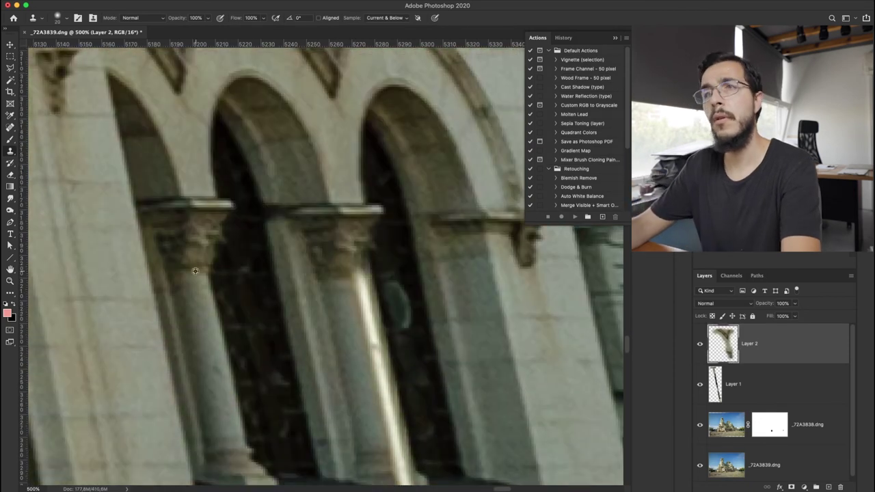
pyautogui.moveTo(358, 283); pyautogui.dragTo(376, 417)
pyautogui.scroll(-3, 376, 417)
pyautogui.moveTo(398, 270)
pyautogui.mouseDown()
pyautogui.moveTo(416, 314)
pyautogui.moveTo(404, 335)
pyautogui.moveTo(427, 403)
pyautogui.mouseUp()
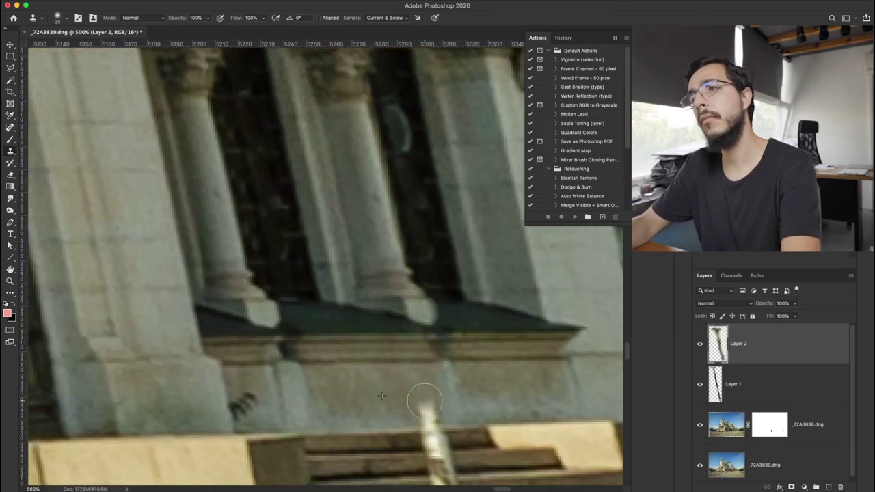
pyautogui.scroll(-3, 390, 319)
pyautogui.moveTo(391, 318)
pyautogui.mouseDown()
pyautogui.moveTo(419, 333)
pyautogui.moveTo(445, 391)
pyautogui.moveTo(479, 372)
pyautogui.moveTo(478, 392)
pyautogui.moveTo(451, 280)
pyautogui.mouseUp()
pyautogui.scroll(-4, 446, 391)
pyautogui.hscroll(1, 418, 278)
# On another new layer, paint out the next pole beside the oval window down to the pavement
pyautogui.hotkey('ctrl', '0')
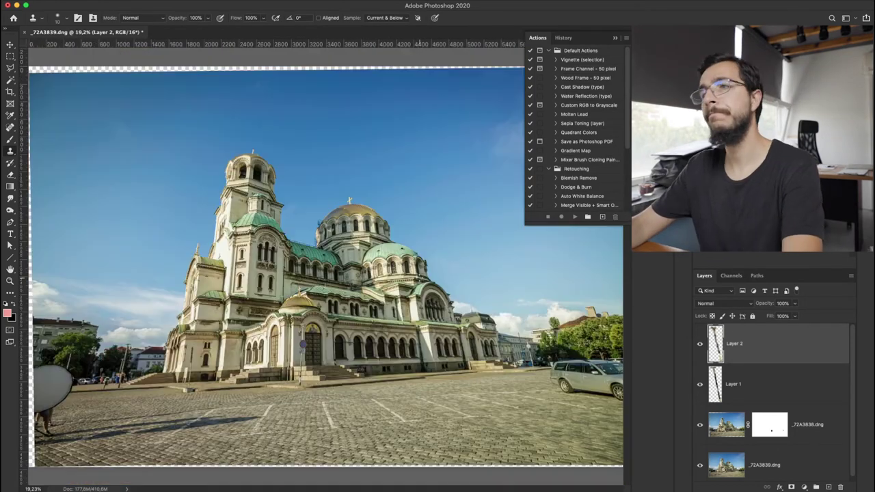
pyautogui.scroll(6, 250, 410)
pyautogui.hotkey('ctrl', 'shift', 'alt', 'n')
pyautogui.moveTo(243, 408)
pyautogui.mouseDown()
pyautogui.moveTo(249, 253)
pyautogui.moveTo(246, 293)
pyautogui.mouseUp()
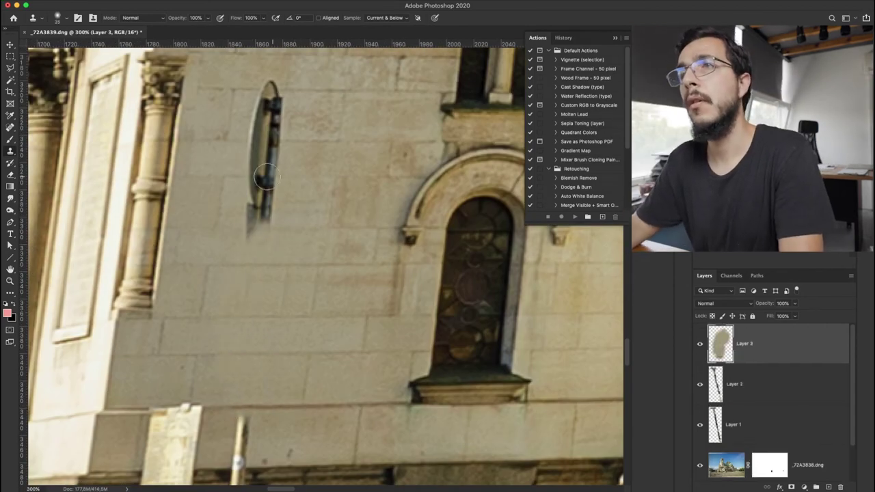
pyautogui.moveTo(267, 177)
pyautogui.mouseDown()
pyautogui.moveTo(260, 131)
pyautogui.moveTo(268, 78)
pyautogui.mouseUp()
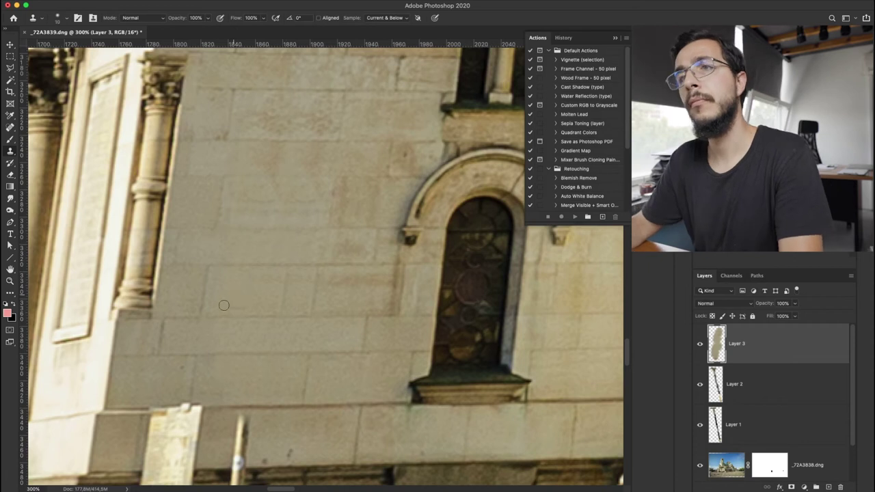
pyautogui.scroll(-5, 223, 305)
pyautogui.moveTo(239, 307)
pyautogui.mouseDown()
pyautogui.moveTo(243, 260)
pyautogui.moveTo(231, 372)
pyautogui.moveTo(218, 337)
pyautogui.moveTo(222, 403)
pyautogui.mouseUp()
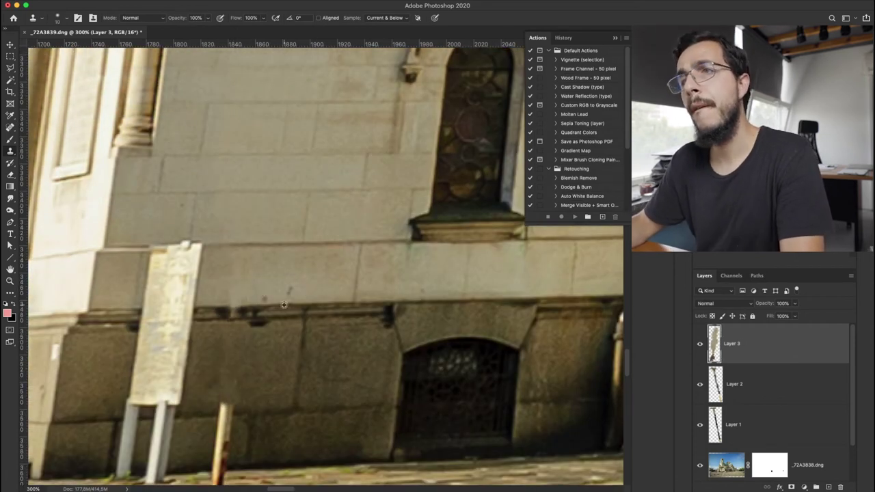
pyautogui.scroll(-2, 275, 351)
pyautogui.moveTo(224, 356); pyautogui.dragTo(218, 427)
pyautogui.scroll(-4, 217, 427)
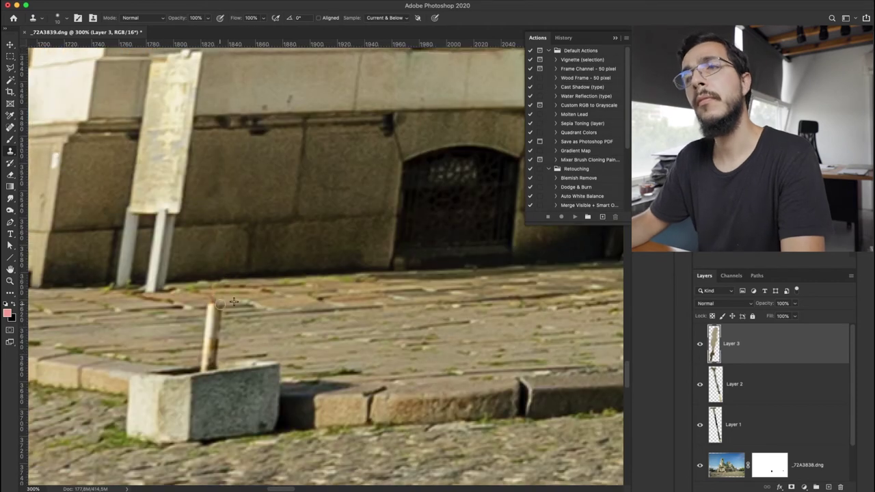
pyautogui.moveTo(216, 345)
pyautogui.mouseDown()
pyautogui.moveTo(205, 297)
pyautogui.moveTo(205, 356)
pyautogui.mouseUp()
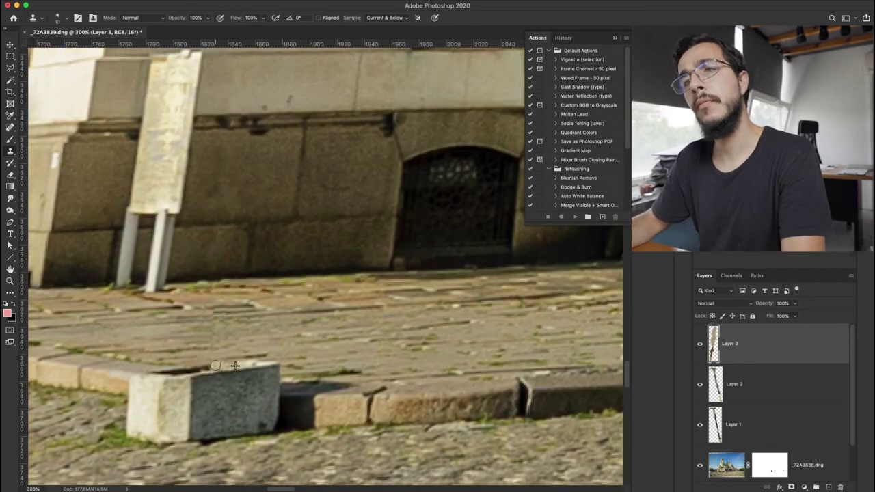
pyautogui.scroll(-1, 215, 366)
pyautogui.press('super+0')
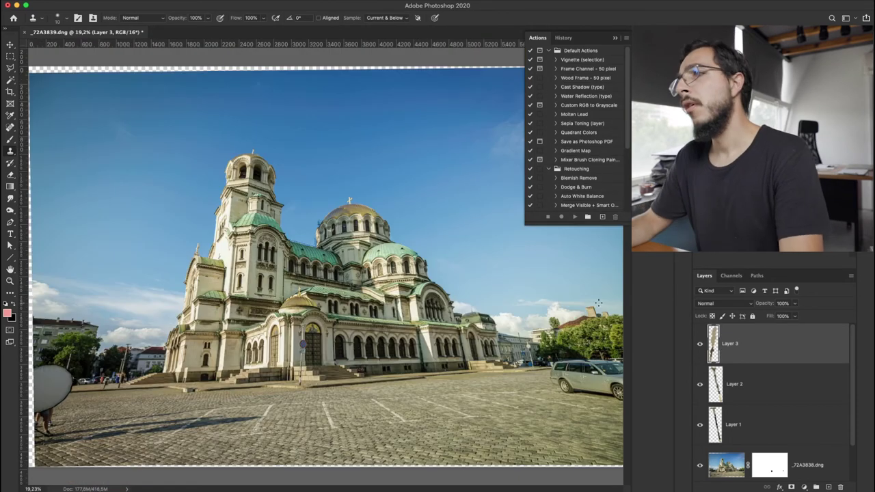
# Group the three retouch layers and toggle the group to compare before and after
pyautogui.keyDown('shift'); pyautogui.click(767, 437); pyautogui.keyUp('shift')
pyautogui.press('super+g')
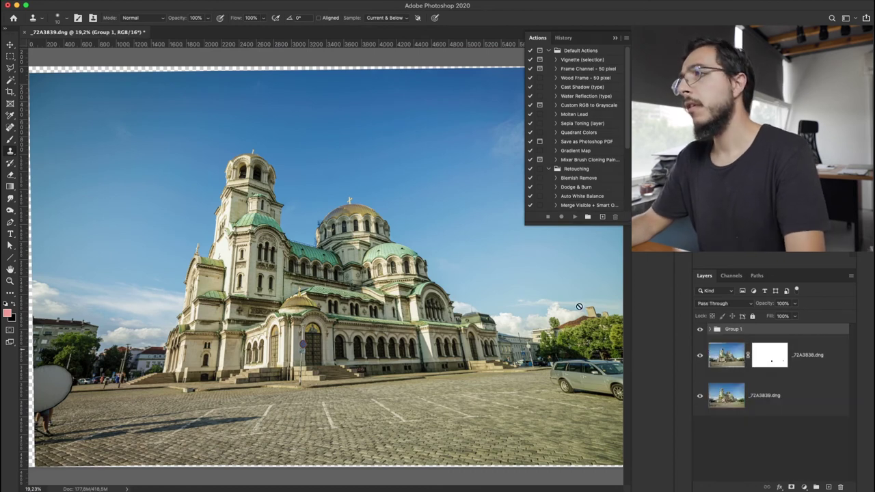
pyautogui.click(699, 330)
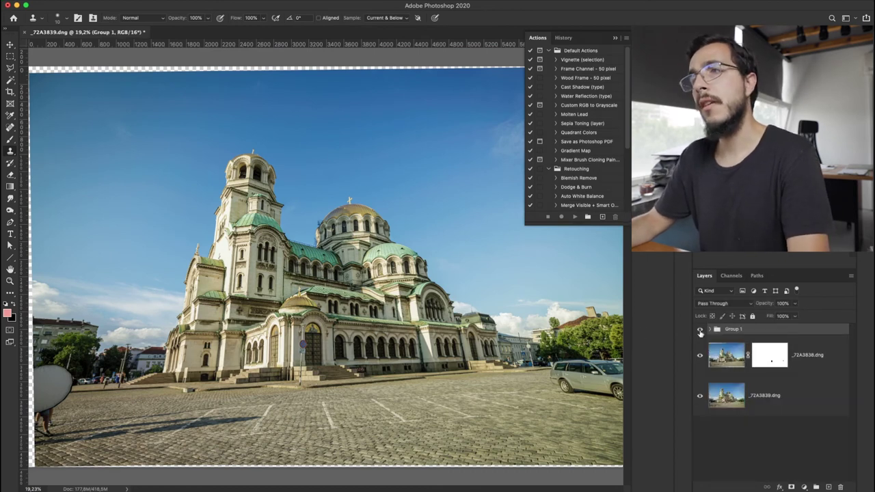
pyautogui.click(700, 331)
pyautogui.click(699, 331)
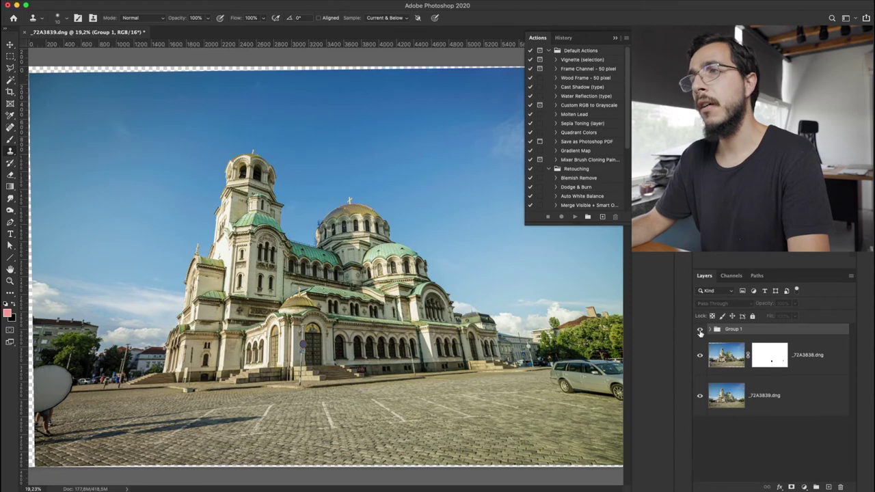
pyautogui.click(699, 331)
pyautogui.click(700, 331)
pyautogui.click(700, 330)
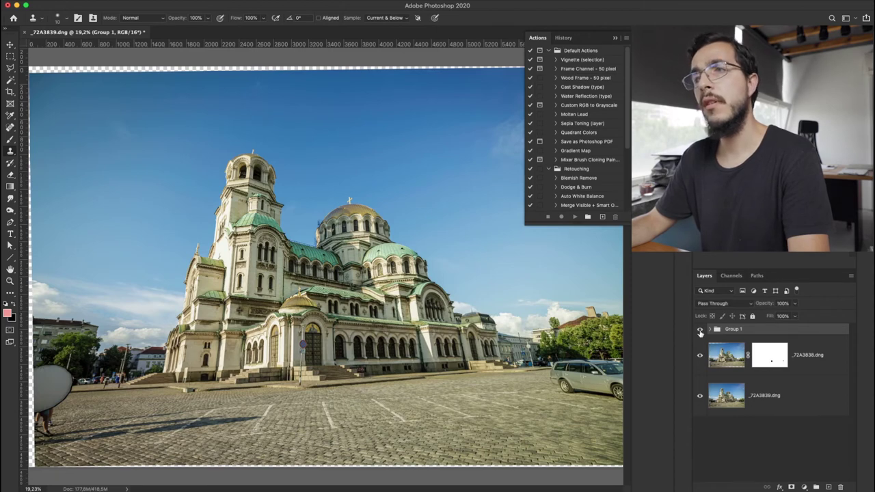
pyautogui.click(700, 330)
# Zoom in on the mosaic doorway and add a new layer above Layer 3 in the group
pyautogui.press('super+equal')
pyautogui.press('super+equal')
pyautogui.press('super+equal')
pyautogui.press('super+equal')
pyautogui.press('super+equal')
pyautogui.press('super+equal')
pyautogui.press('super+equal')
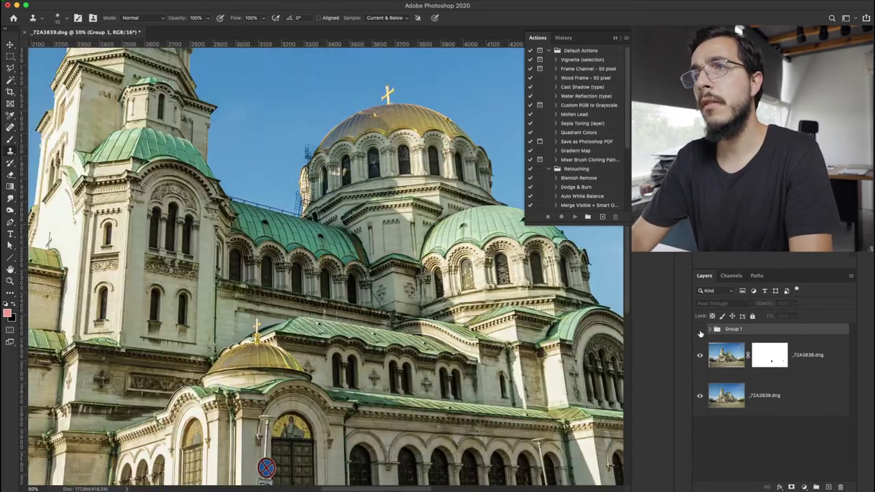
pyautogui.scroll(-10, 241, 290)
pyautogui.hscroll(-5, 241, 290)
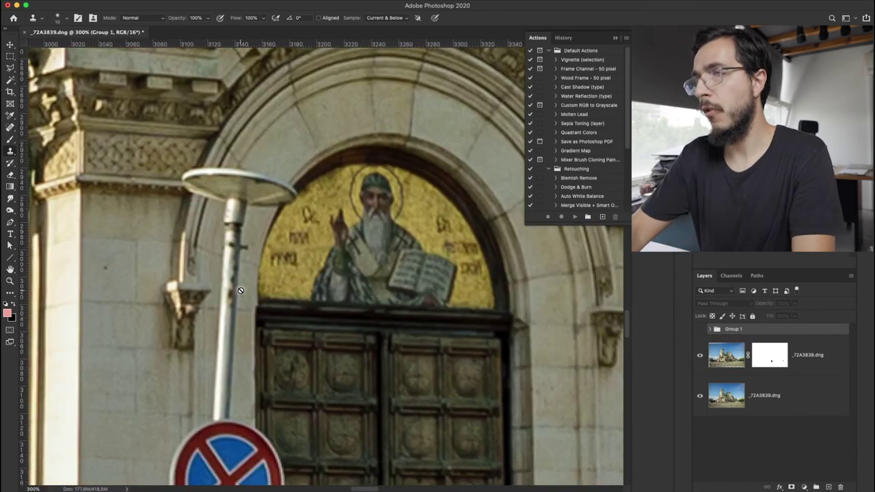
pyautogui.press('super+equal')
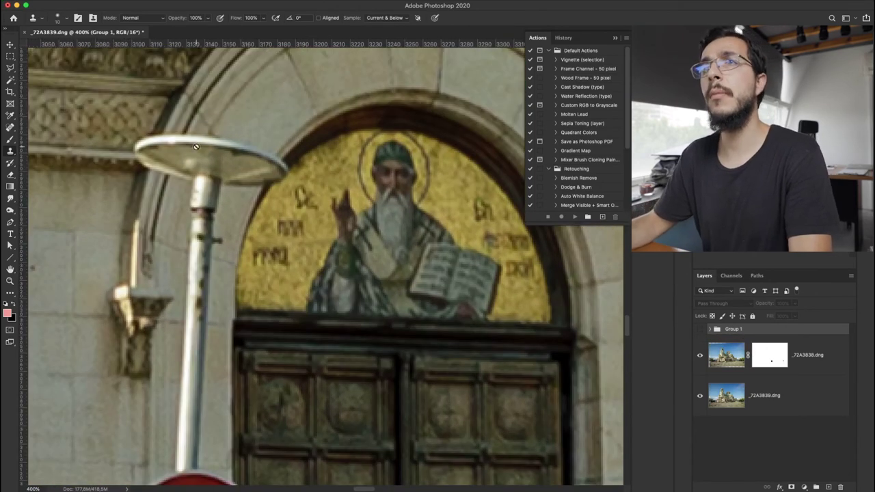
pyautogui.scroll(-5, 257, 283)
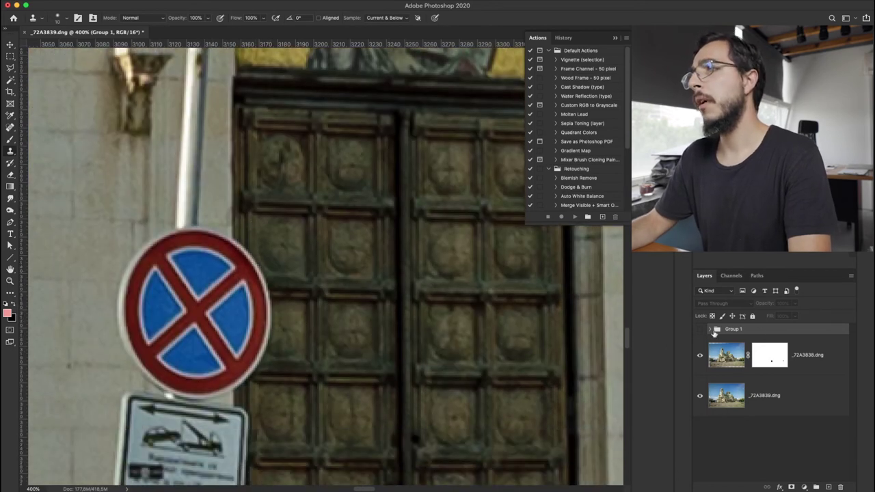
pyautogui.click(710, 330)
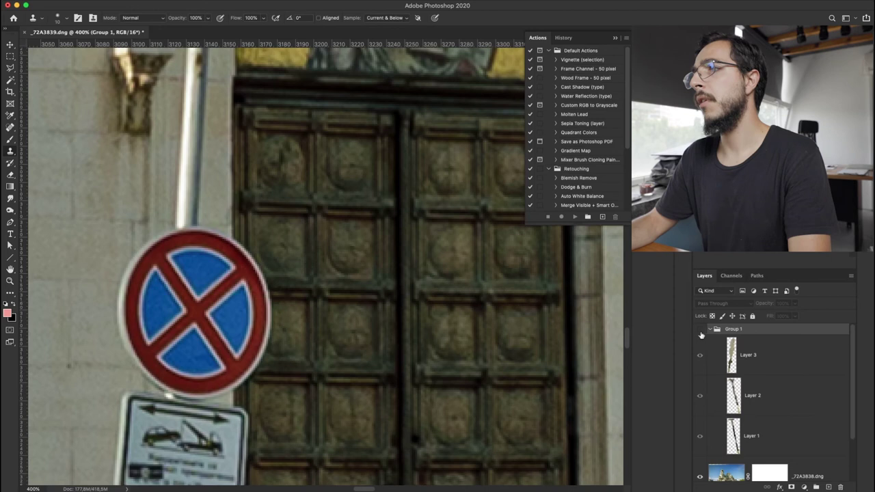
pyautogui.click(767, 365)
pyautogui.press('super+alt+shift+n')
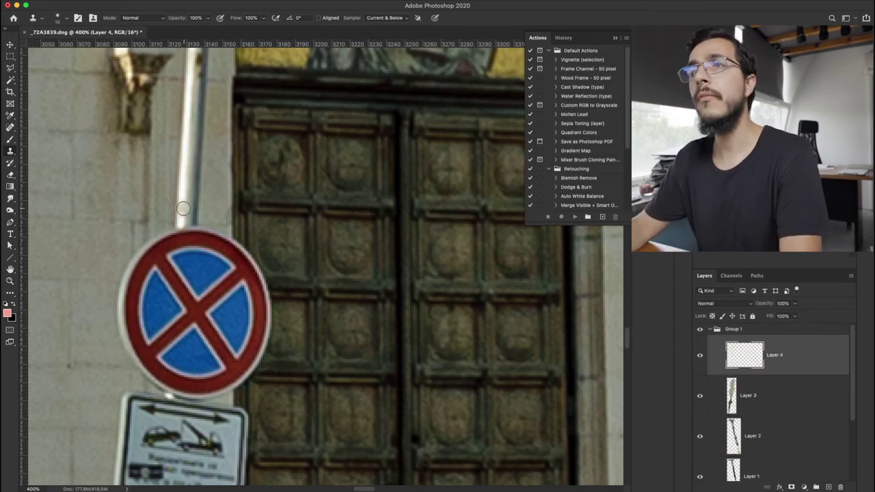
pyautogui.scroll(3, 186, 211)
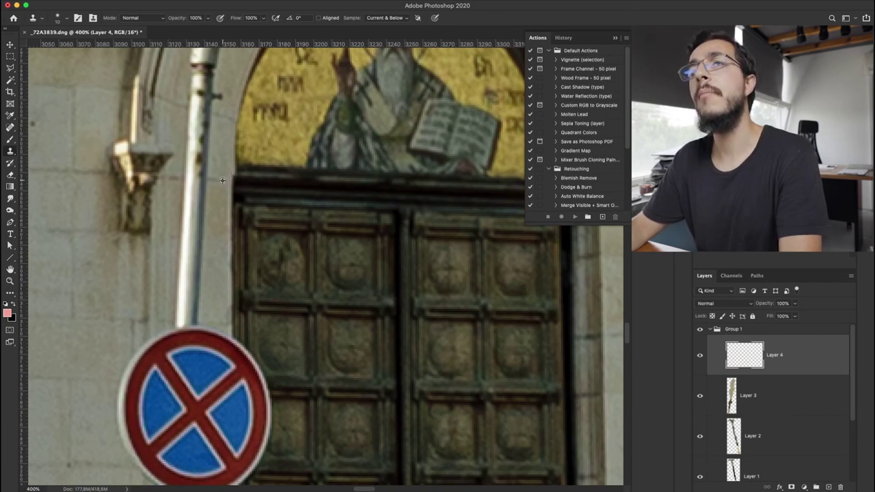
# Paint wall texture over the lamp pole, the sign's upper rim and the sign pole
pyautogui.moveTo(205, 179)
pyautogui.mouseDown()
pyautogui.moveTo(197, 307)
pyautogui.moveTo(186, 174)
pyautogui.moveTo(184, 296)
pyautogui.mouseUp()
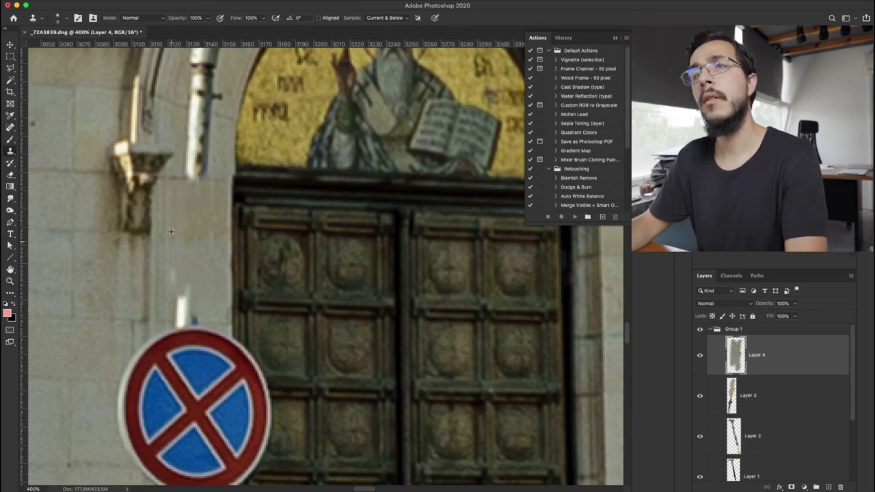
pyautogui.scroll(-3, 213, 232)
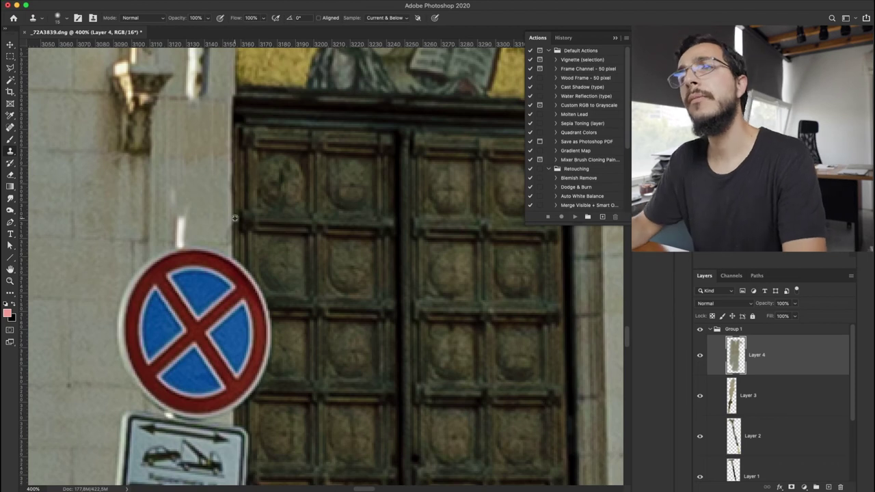
pyautogui.moveTo(219, 254)
pyautogui.mouseDown()
pyautogui.moveTo(241, 271)
pyautogui.moveTo(243, 312)
pyautogui.moveTo(252, 292)
pyautogui.moveTo(260, 304)
pyautogui.moveTo(244, 313)
pyautogui.moveTo(240, 348)
pyautogui.moveTo(259, 351)
pyautogui.moveTo(269, 400)
pyautogui.moveTo(273, 375)
pyautogui.moveTo(244, 386)
pyautogui.moveTo(232, 369)
pyautogui.moveTo(208, 318)
pyautogui.mouseUp()
pyautogui.scroll(-10, 246, 328)
pyautogui.hscroll(-3, 246, 328)
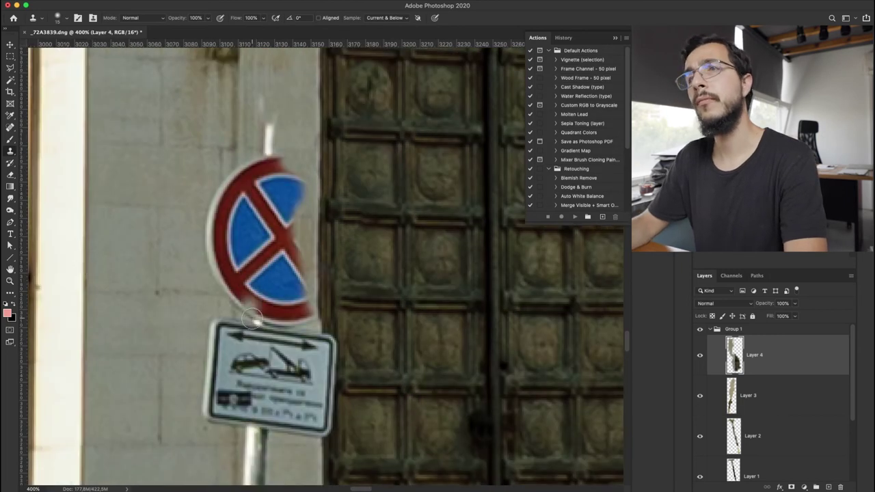
pyautogui.moveTo(242, 382)
pyautogui.mouseDown()
pyautogui.moveTo(249, 311)
pyautogui.moveTo(223, 280)
pyautogui.moveTo(223, 375)
pyautogui.moveTo(226, 389)
pyautogui.moveTo(239, 375)
pyautogui.moveTo(234, 445)
pyautogui.mouseUp()
pyautogui.scroll(-10, 283, 439)
pyautogui.moveTo(246, 327)
pyautogui.mouseDown()
pyautogui.moveTo(233, 321)
pyautogui.moveTo(219, 342)
pyautogui.moveTo(226, 383)
pyautogui.moveTo(246, 377)
pyautogui.moveTo(219, 348)
pyautogui.moveTo(236, 341)
pyautogui.mouseUp()
pyautogui.scroll(-10, 236, 342)
pyautogui.moveTo(226, 287)
pyautogui.mouseDown()
pyautogui.moveTo(219, 369)
pyautogui.moveTo(217, 304)
pyautogui.mouseUp()
pyautogui.scroll(-10, 218, 306)
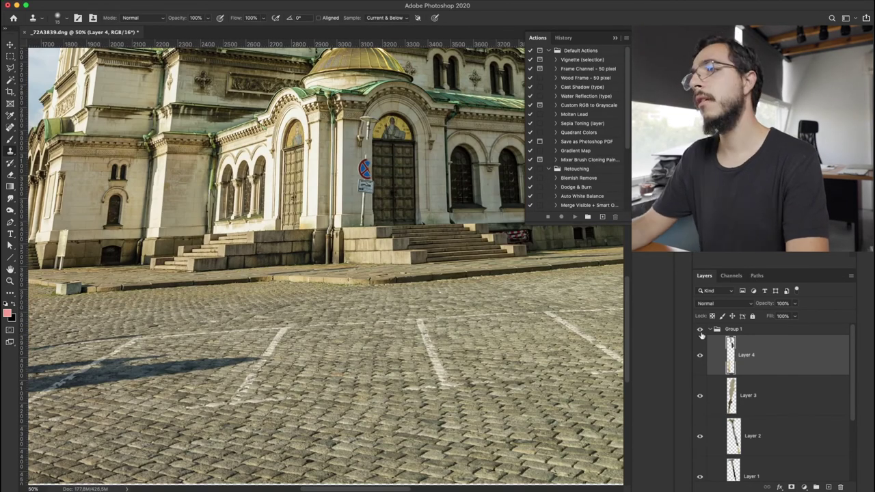
# Check the group on and off, then paint out the no-parking sign
pyautogui.click(700, 331)
pyautogui.click(699, 331)
pyautogui.scroll(10, 369, 212)
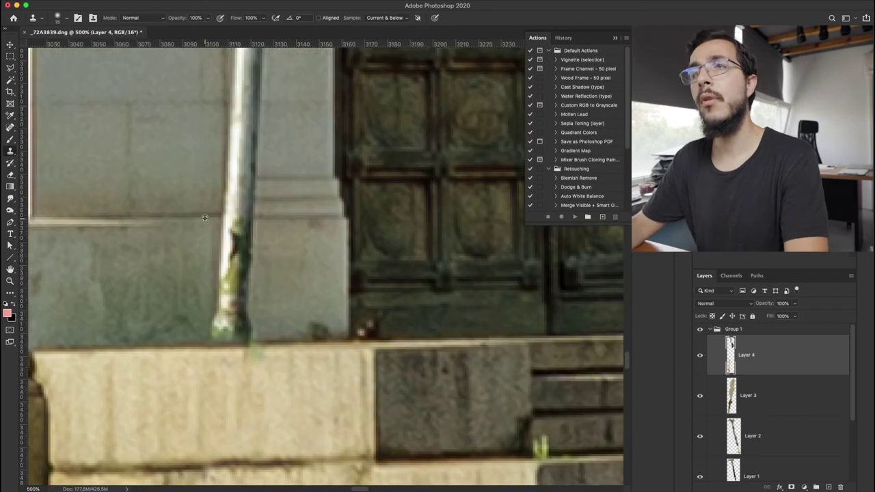
pyautogui.scroll(10, 250, 240)
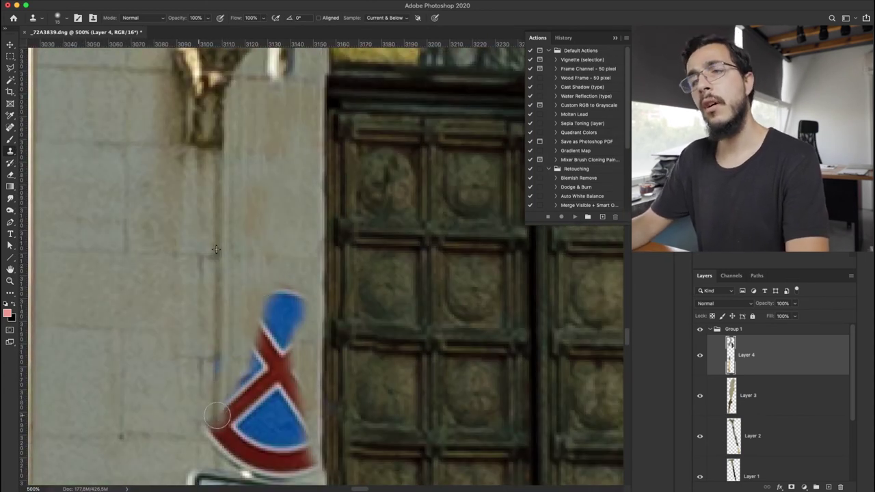
pyautogui.scroll(-5, 226, 369)
pyautogui.hscroll(-2, 239, 305)
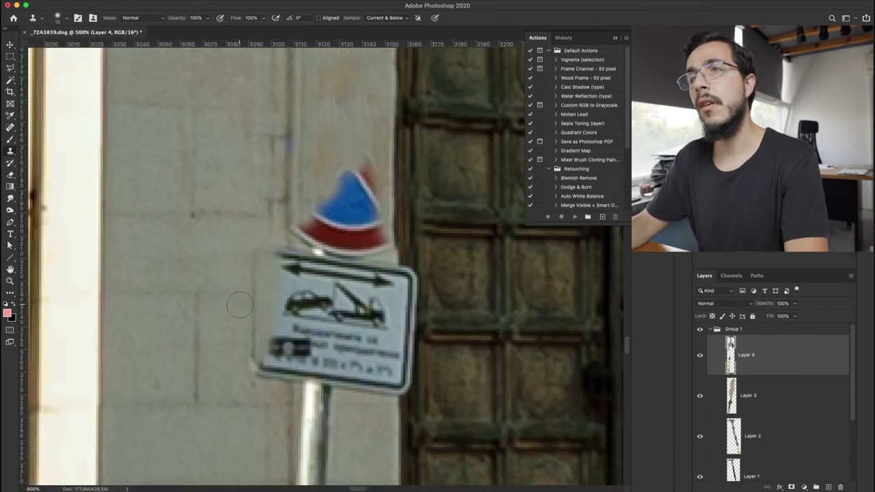
pyautogui.moveTo(239, 305); pyautogui.dragTo(286, 386)
pyautogui.moveTo(287, 268)
pyautogui.mouseDown()
pyautogui.moveTo(297, 231)
pyautogui.moveTo(341, 255)
pyautogui.mouseUp()
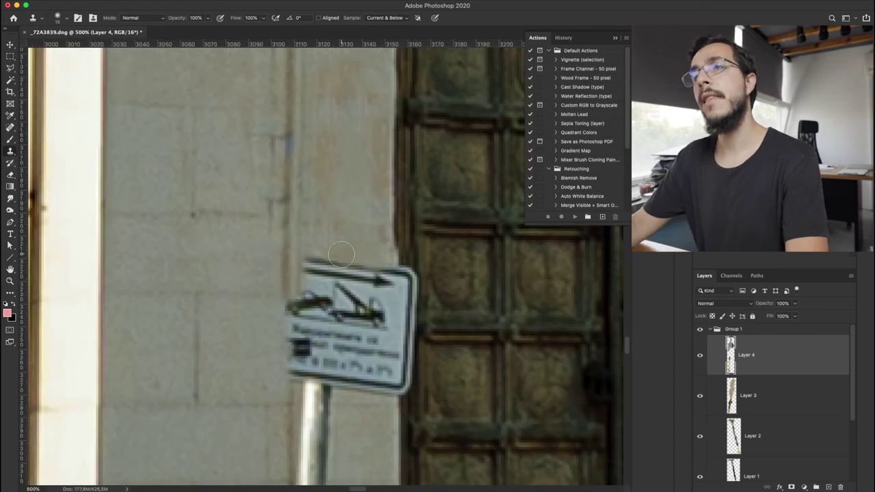
pyautogui.scroll(-3, 342, 254)
pyautogui.moveTo(316, 430)
pyautogui.mouseDown()
pyautogui.moveTo(308, 273)
pyautogui.moveTo(350, 440)
pyautogui.moveTo(329, 419)
pyautogui.mouseUp()
# Paint out the tow-away plate and extend the stone joint line downward
pyautogui.scroll(3, 334, 440)
pyautogui.scroll(-2, 342, 424)
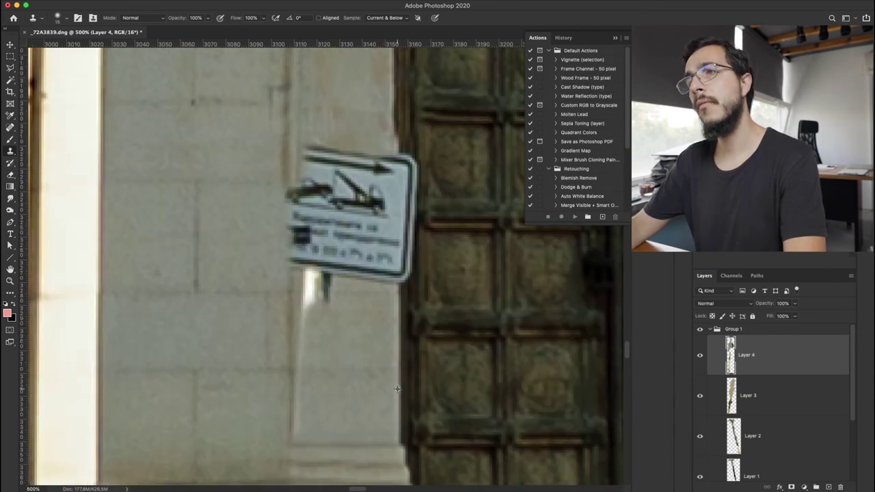
pyautogui.moveTo(399, 300); pyautogui.dragTo(400, 147)
pyautogui.scroll(2, 396, 161)
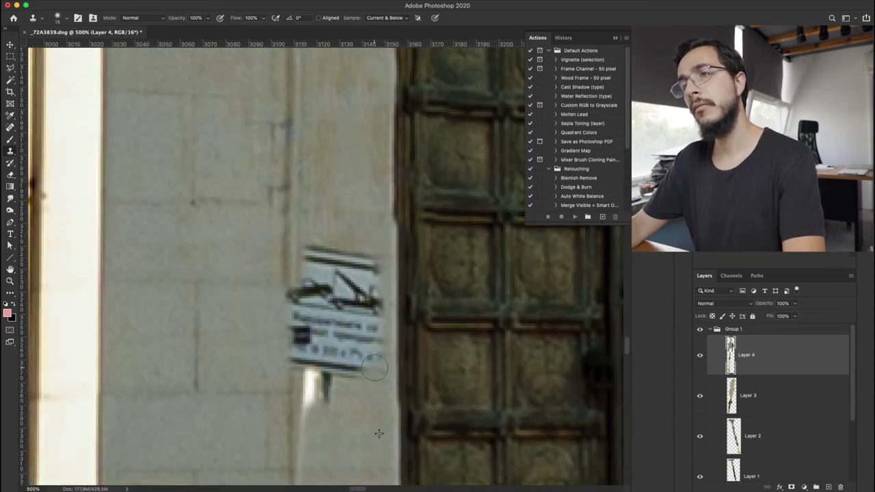
pyautogui.moveTo(342, 423); pyautogui.dragTo(321, 341)
pyautogui.moveTo(369, 321)
pyautogui.mouseDown()
pyautogui.moveTo(339, 243)
pyautogui.moveTo(350, 363)
pyautogui.moveTo(296, 332)
pyautogui.mouseUp()
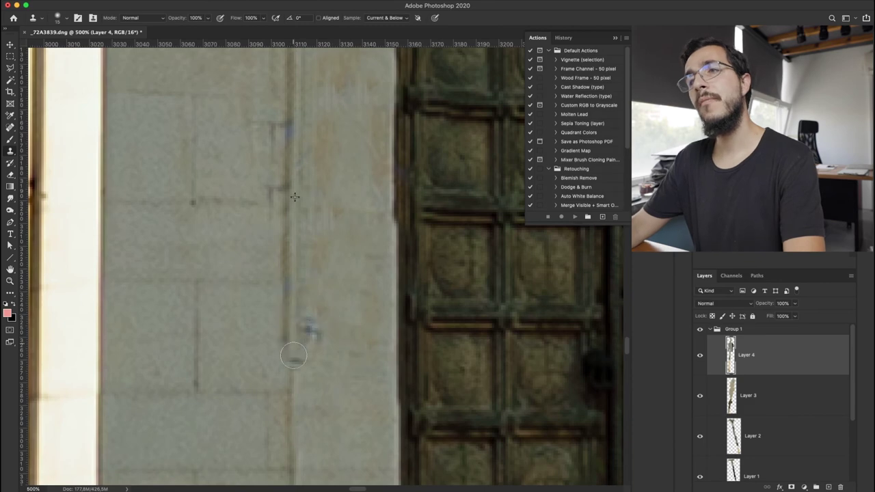
pyautogui.scroll(-2, 297, 332)
pyautogui.keyDown('alt'); pyautogui.click(290, 275); pyautogui.keyUp('alt')
pyautogui.moveTo(297, 375)
pyautogui.mouseDown()
pyautogui.moveTo(292, 384)
pyautogui.moveTo(291, 290)
pyautogui.moveTo(300, 316)
pyautogui.mouseUp()
# Cover the lamp disc above the door with stone, redoing the right part after an undo
pyautogui.press('h')
pyautogui.moveTo(296, 411); pyautogui.dragTo(315, 328)
pyautogui.moveTo(248, 152)
pyautogui.mouseDown()
pyautogui.moveTo(176, 165)
pyautogui.moveTo(260, 188)
pyautogui.mouseUp()
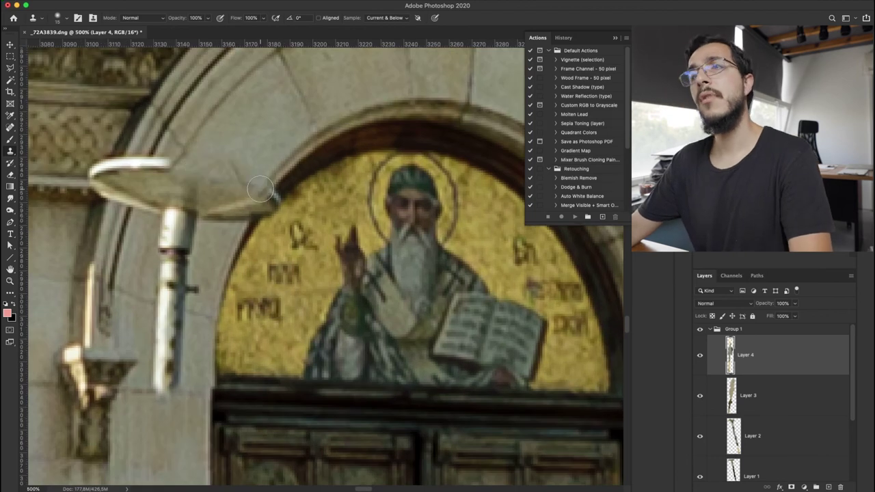
pyautogui.moveTo(248, 219)
pyautogui.mouseDown()
pyautogui.moveTo(263, 192)
pyautogui.moveTo(280, 191)
pyautogui.moveTo(258, 194)
pyautogui.mouseUp()
pyautogui.press('super+z')
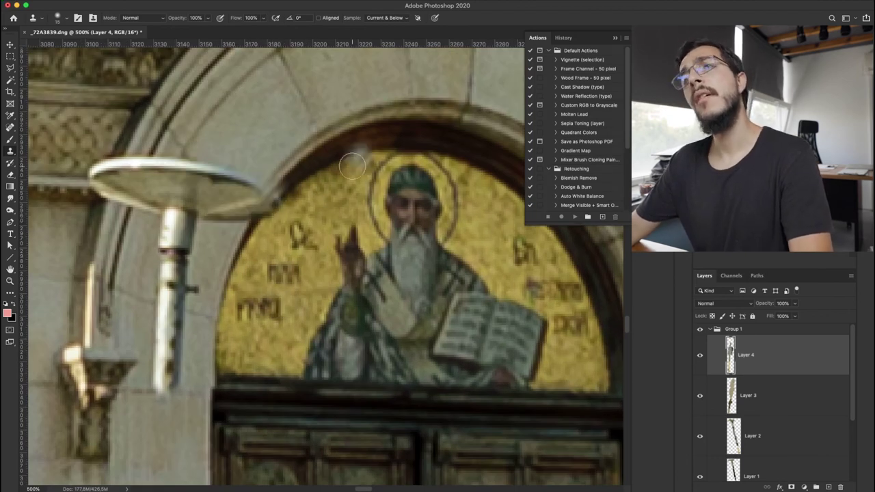
pyautogui.moveTo(251, 217)
pyautogui.mouseDown()
pyautogui.moveTo(280, 195)
pyautogui.moveTo(205, 166)
pyautogui.moveTo(239, 205)
pyautogui.moveTo(205, 205)
pyautogui.moveTo(188, 219)
pyautogui.moveTo(162, 319)
pyautogui.moveTo(192, 321)
pyautogui.moveTo(163, 394)
pyautogui.moveTo(170, 362)
pyautogui.moveTo(191, 346)
pyautogui.moveTo(135, 213)
pyautogui.moveTo(158, 173)
pyautogui.moveTo(123, 217)
pyautogui.moveTo(120, 175)
pyautogui.moveTo(202, 176)
pyautogui.mouseUp()
pyautogui.scroll(1, 282, 71)
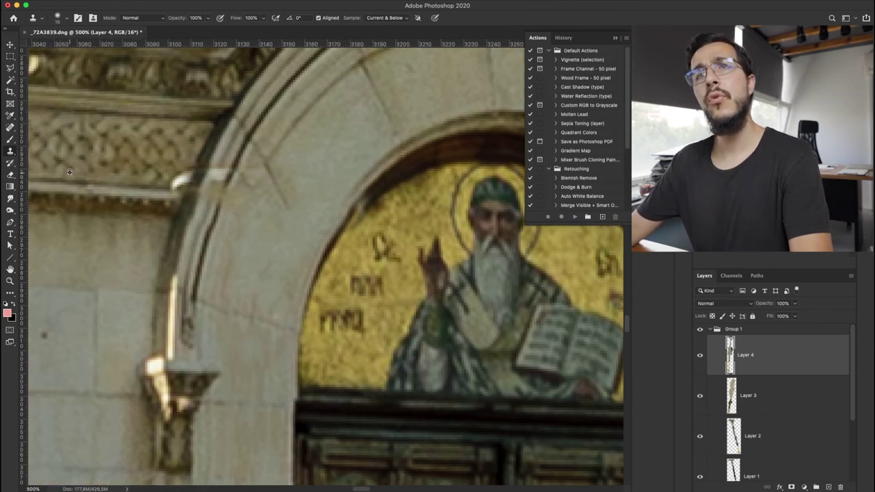
# Fit the photo, toggle Group 1 off and on to compare, collapse it, and zoom out
pyautogui.press('super+0')
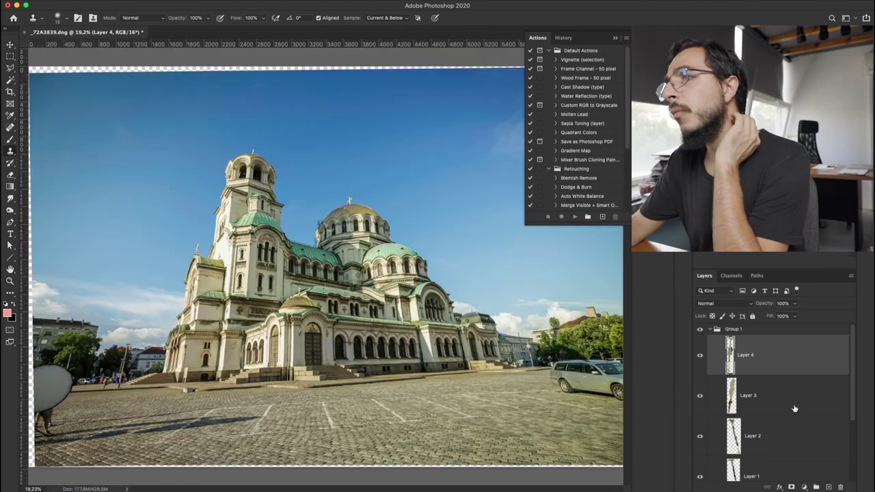
pyautogui.click(699, 329)
pyautogui.click(699, 329)
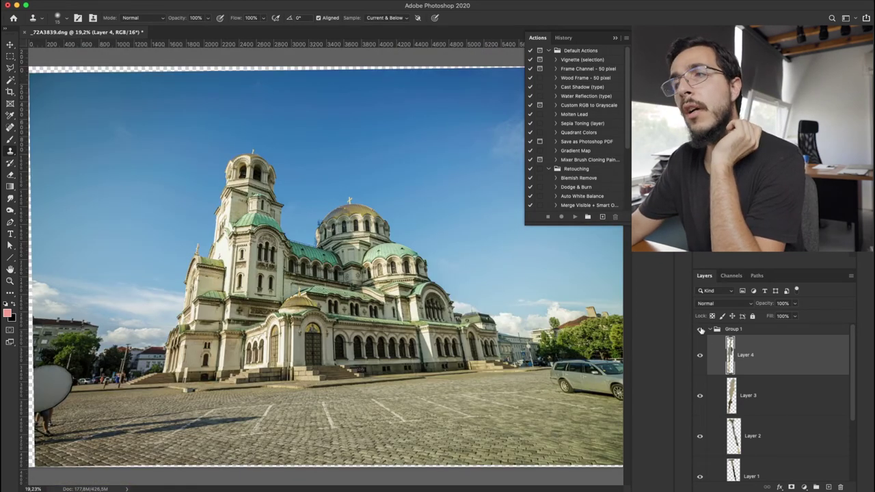
pyautogui.click(710, 330)
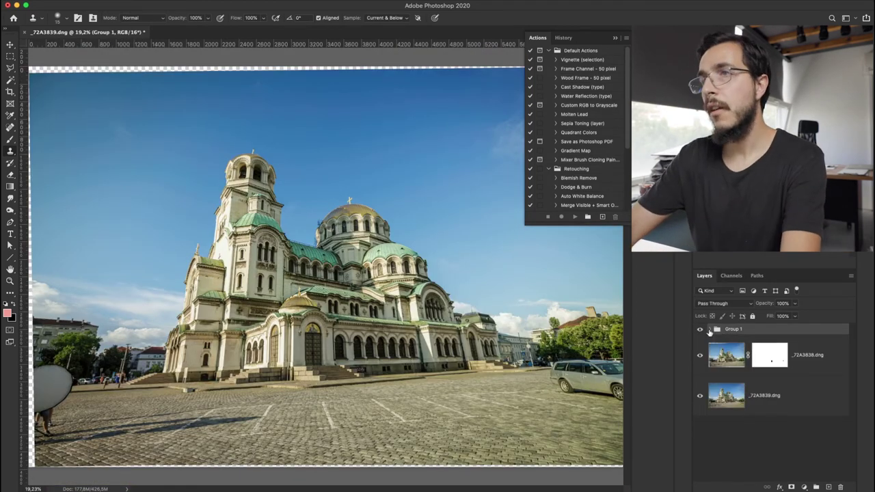
pyautogui.press('super+minus')
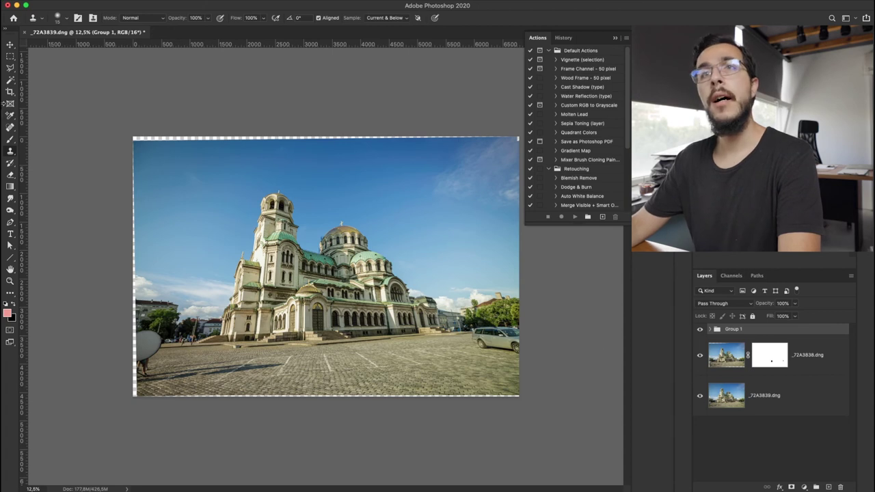
# Crop in from both bottom corners, shift the photo within the frame, apply it, and inspect the lower-right corner
pyautogui.press('c')
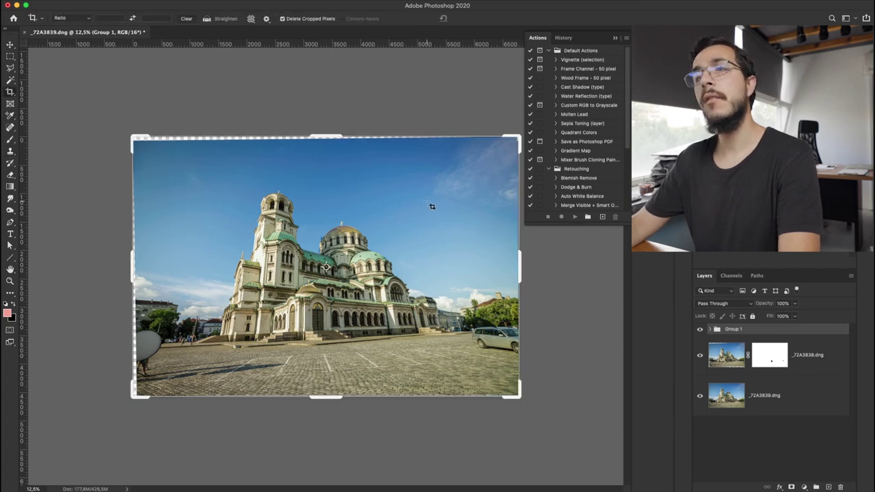
pyautogui.moveTo(142, 398); pyautogui.dragTo(148, 387)
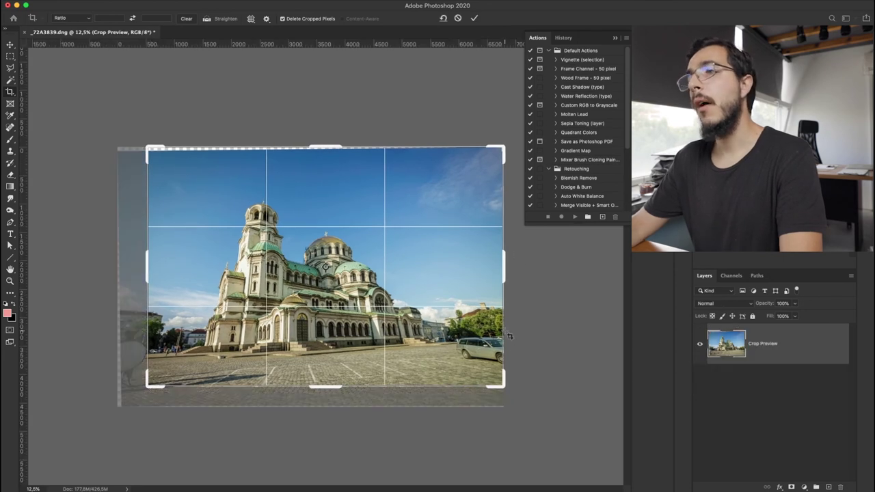
pyautogui.moveTo(499, 388); pyautogui.dragTo(486, 373)
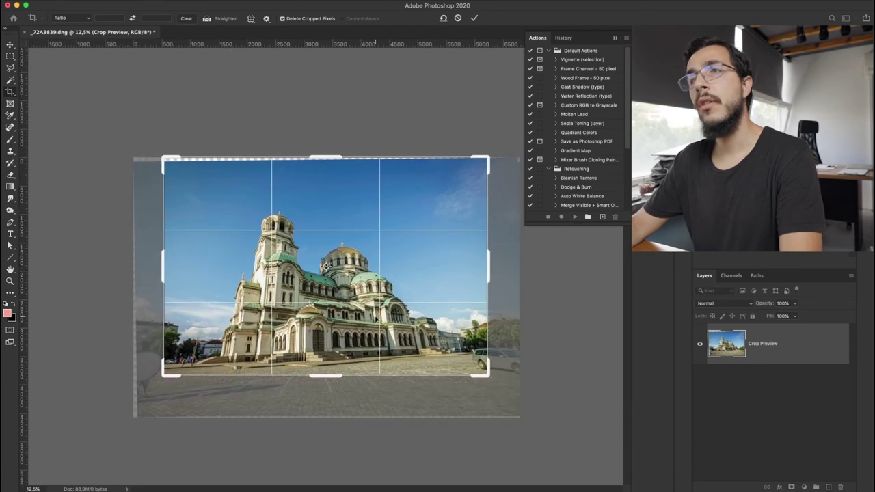
pyautogui.moveTo(374, 314)
pyautogui.mouseDown()
pyautogui.moveTo(388, 313)
pyautogui.moveTo(378, 312)
pyautogui.mouseUp()
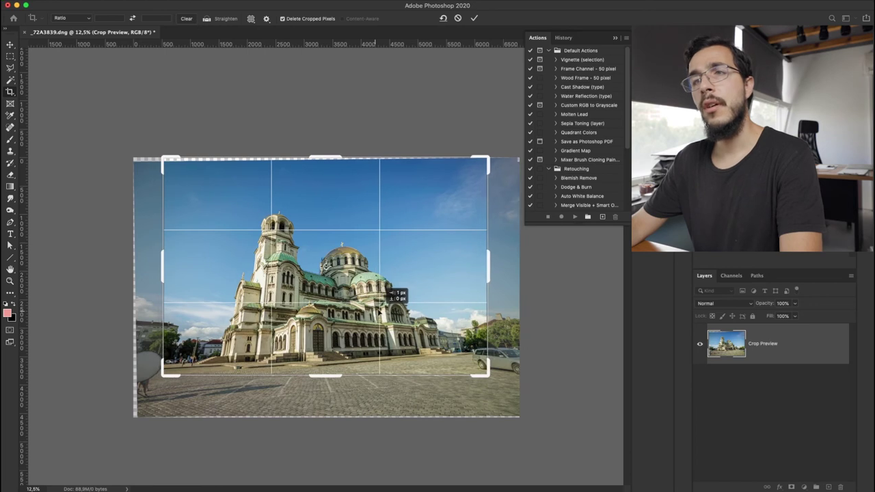
pyautogui.moveTo(378, 312); pyautogui.dragTo(411, 315)
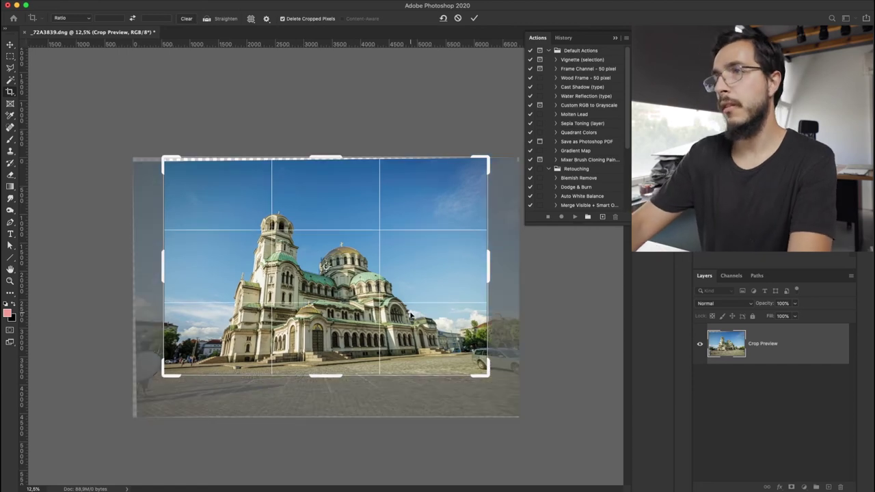
pyautogui.press('Return')
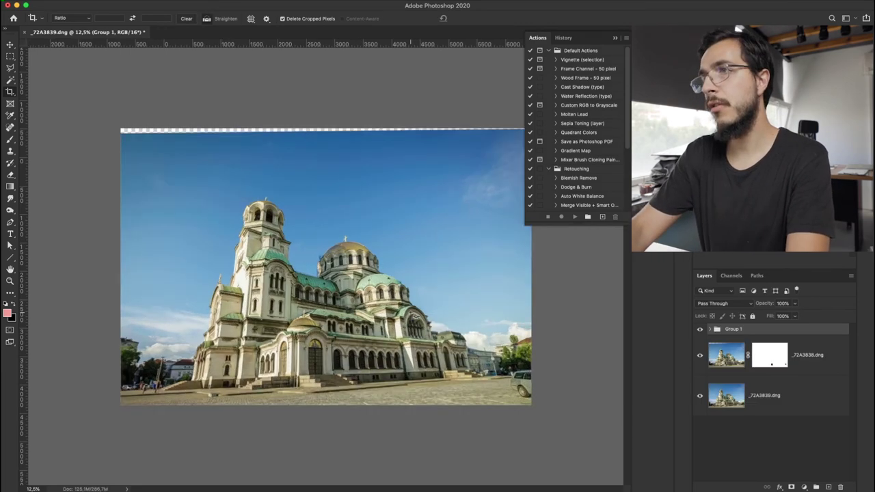
pyautogui.press('super+plus')
pyautogui.press('super+plus')
pyautogui.press('super+plus')
pyautogui.press('super+plus')
pyautogui.scroll(-5, 414, 317)
pyautogui.hscroll(5, 415, 317)
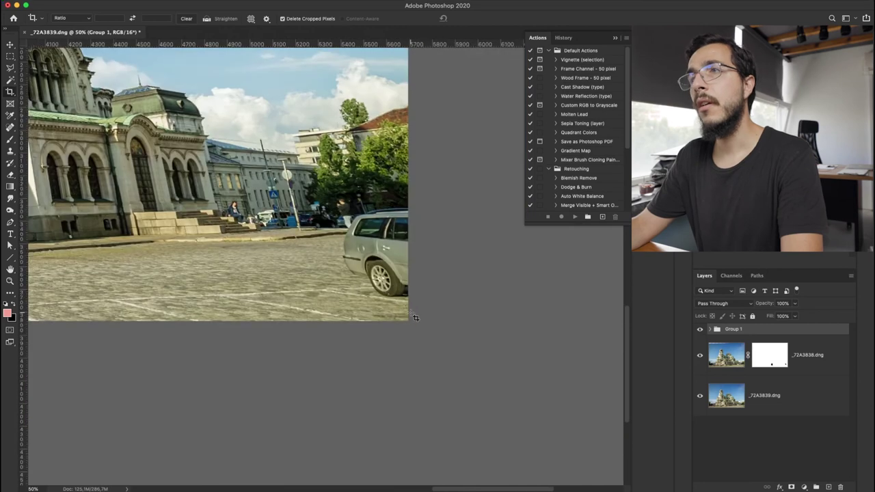
pyautogui.press('super+minus')
pyautogui.press('super+minus')
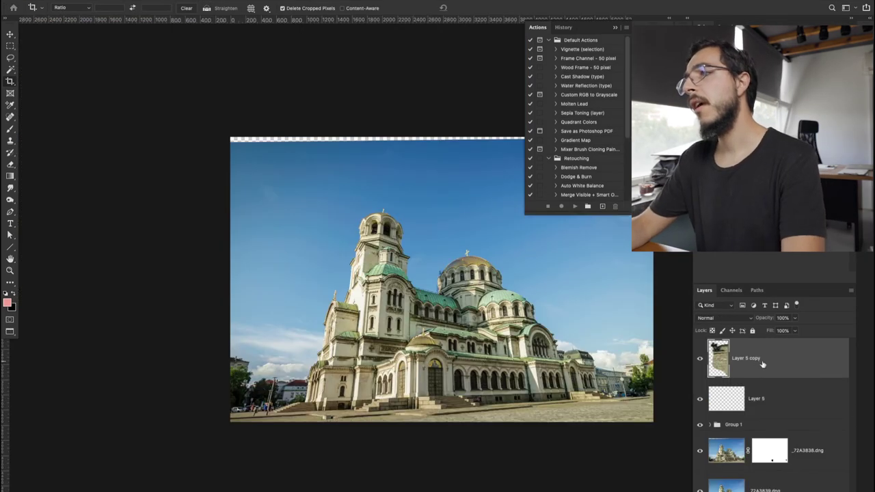
# Stamp all visible layers into Layer 6 and Magic Wand-select the empty top strip
pyautogui.scroll(5, 441, 314)
pyautogui.click(448, 230)
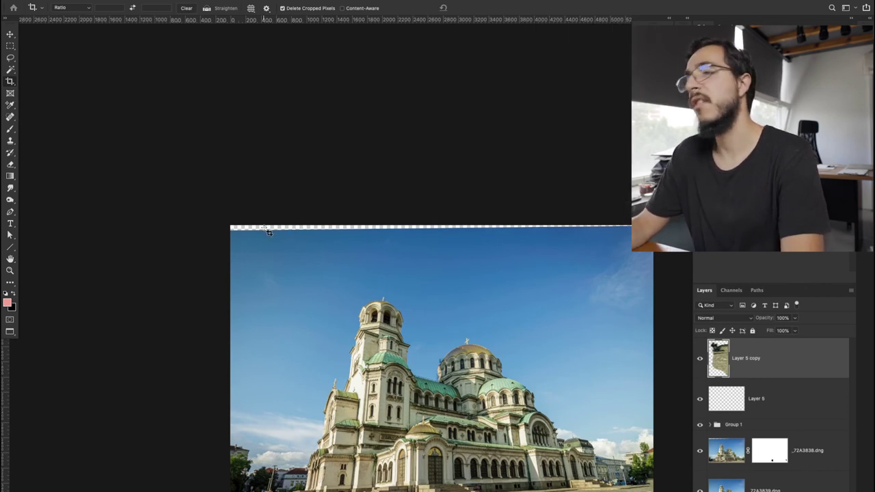
pyautogui.moveTo(11, 70); pyautogui.dragTo(45, 87)
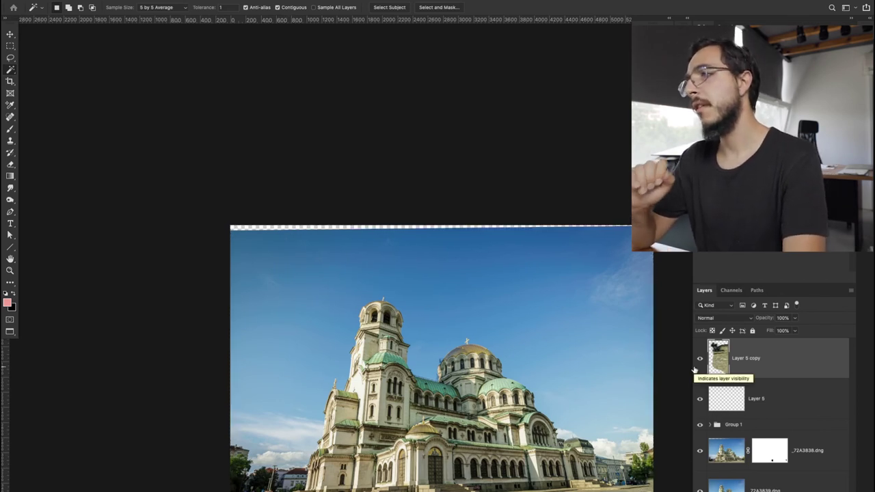
pyautogui.hotkey('ctrl', 'shift', 'alt', 'e')
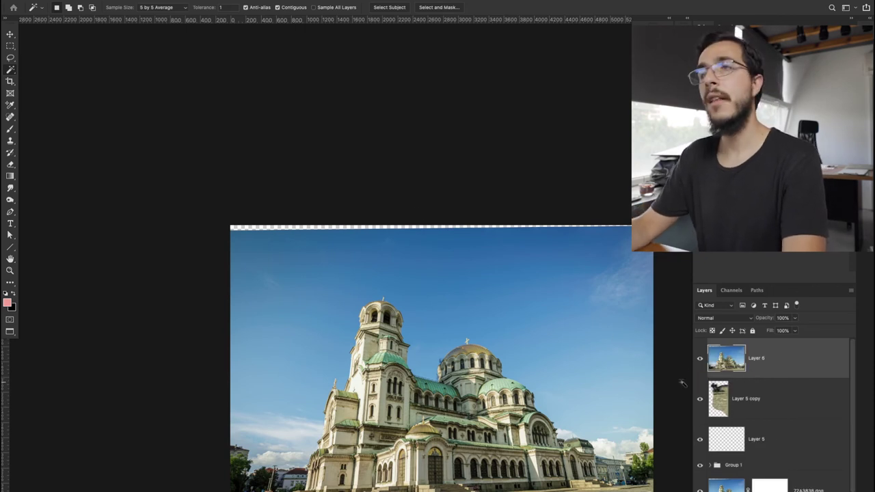
pyautogui.click(262, 229)
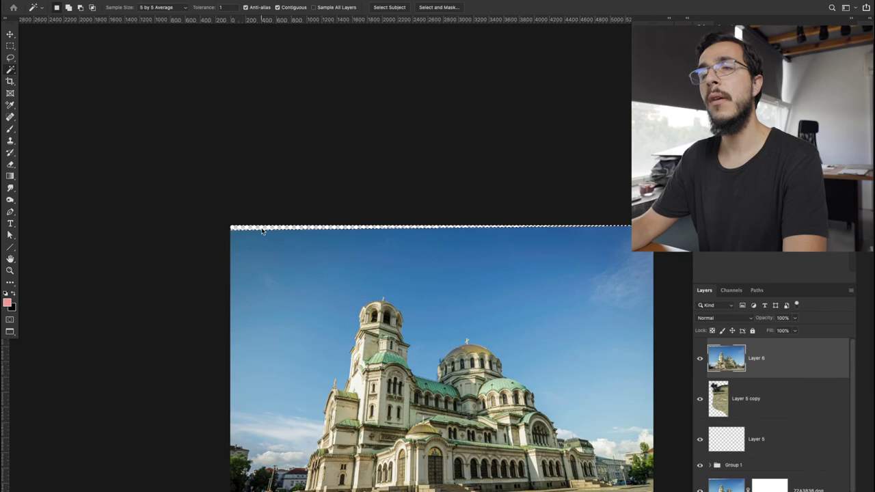
# Expand the selection, Content-Aware Fill the strip with sky, and deselect
pyautogui.click(191, 2)
pyautogui.moveTo(232, 126)
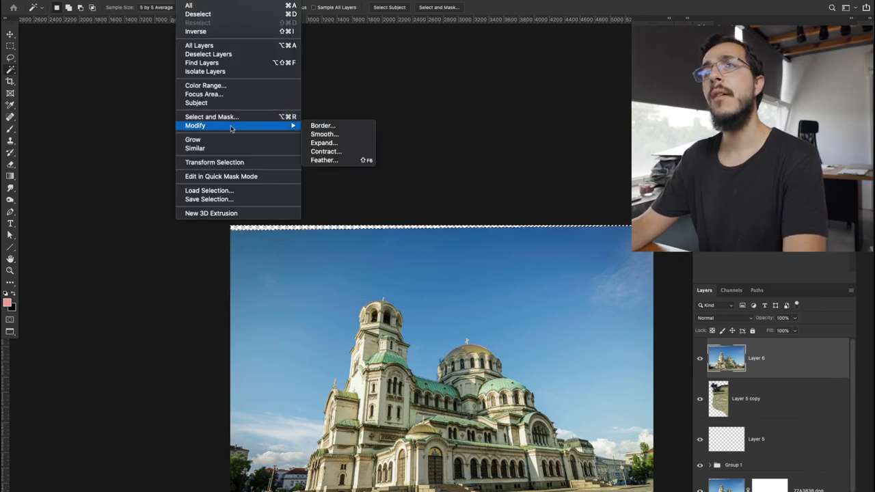
pyautogui.click(346, 145)
pyautogui.press('Return')
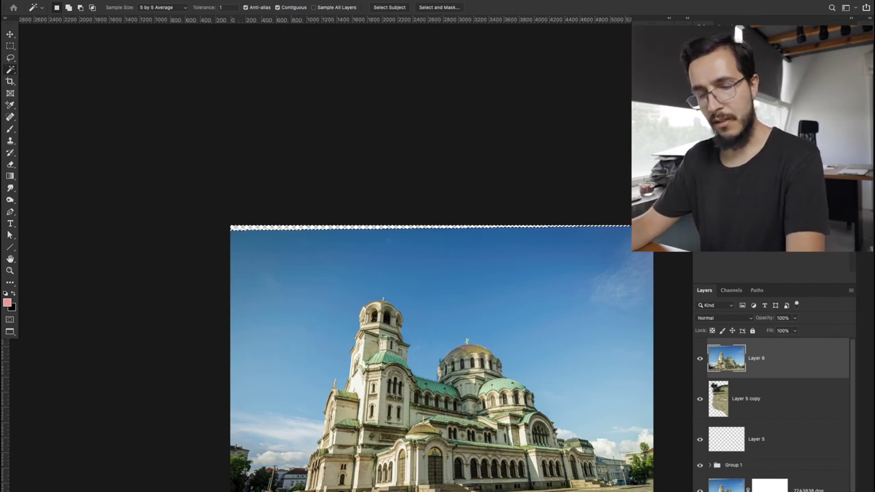
pyautogui.hotkey('shift', 'BackSpace')
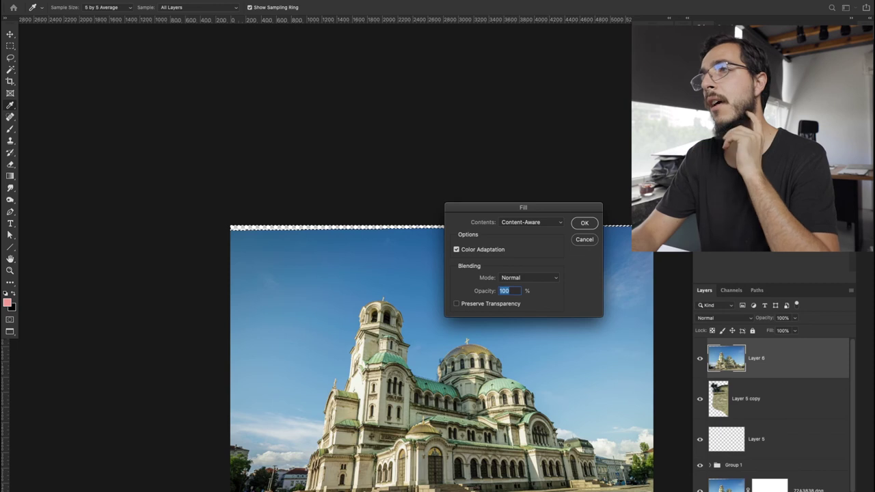
pyautogui.press('Return')
pyautogui.press('w')
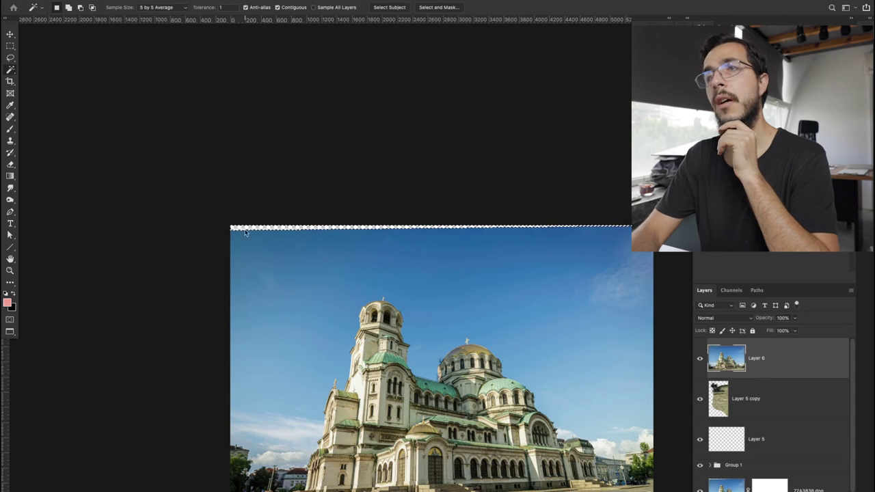
pyautogui.hotkey('ctrl', 'd')
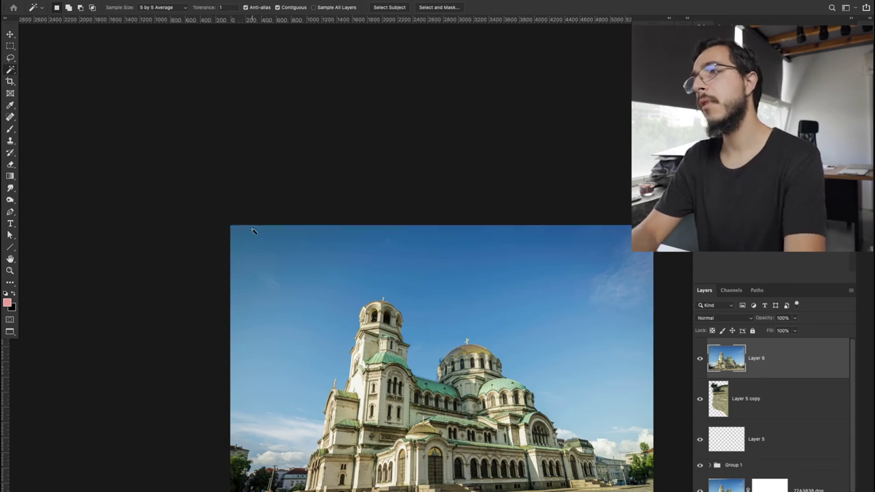
pyautogui.scroll(10, 565, 481)
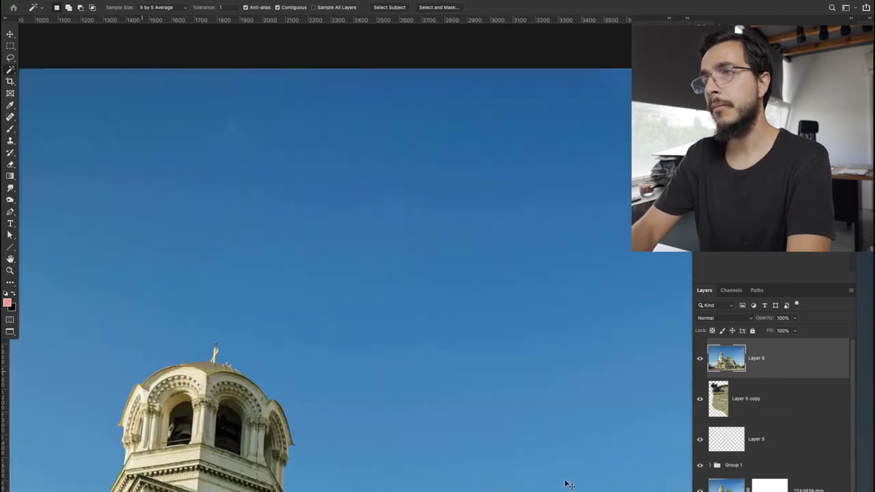
# Clone-stamp pavement patches along the curb over the blurry cars near the lower-right trees on Layer 6
pyautogui.hscroll(5, 565, 481)
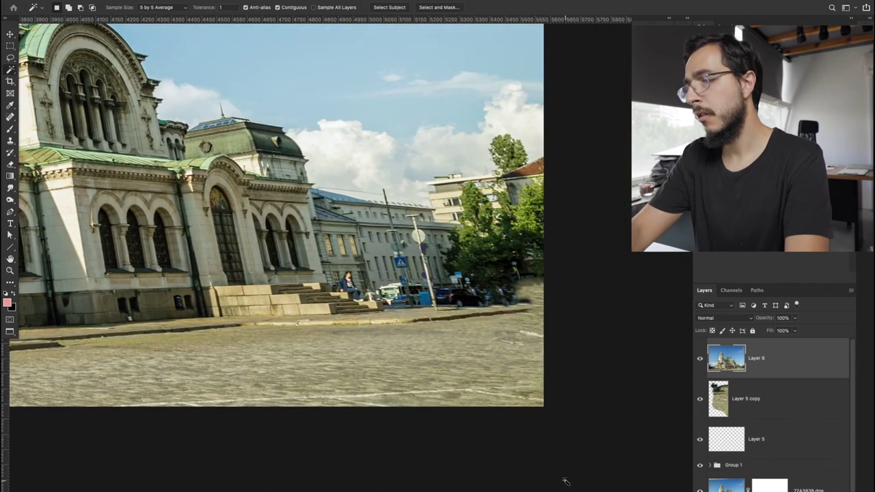
pyautogui.scroll(8, 565, 481)
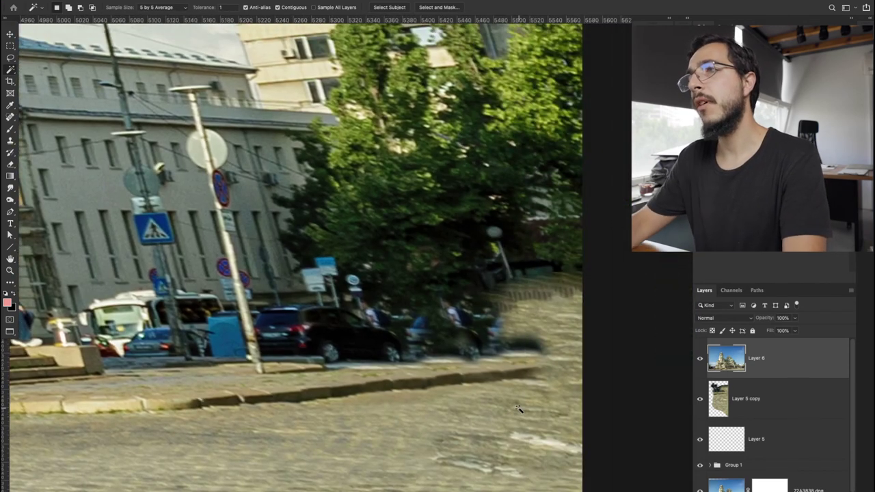
pyautogui.press('s')
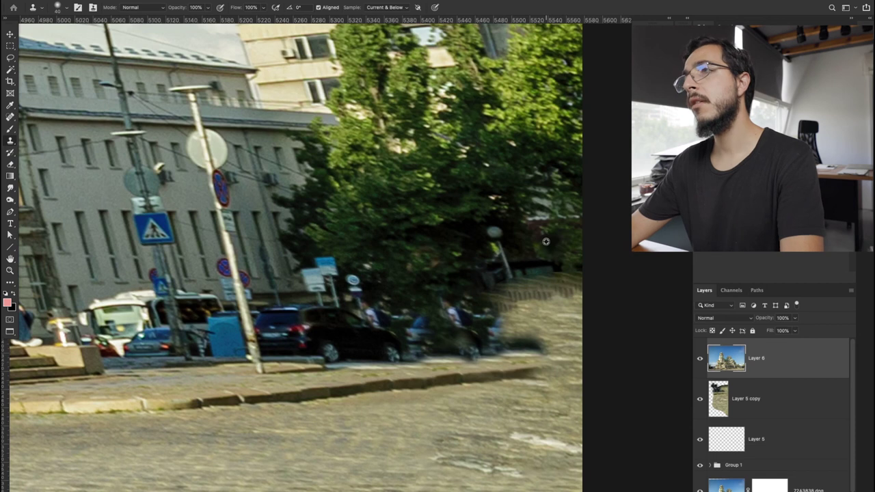
pyautogui.moveTo(504, 295)
pyautogui.mouseDown()
pyautogui.moveTo(582, 296)
pyautogui.moveTo(576, 291)
pyautogui.moveTo(544, 308)
pyautogui.moveTo(581, 310)
pyautogui.moveTo(580, 301)
pyautogui.moveTo(564, 323)
pyautogui.moveTo(508, 326)
pyautogui.moveTo(589, 347)
pyautogui.moveTo(552, 343)
pyautogui.moveTo(496, 242)
pyautogui.moveTo(571, 316)
pyautogui.mouseUp()
pyautogui.moveTo(543, 343)
pyautogui.mouseDown()
pyautogui.moveTo(592, 327)
pyautogui.moveTo(495, 342)
pyautogui.moveTo(516, 345)
pyautogui.moveTo(548, 325)
pyautogui.moveTo(462, 290)
pyautogui.moveTo(482, 316)
pyautogui.moveTo(452, 320)
pyautogui.moveTo(479, 340)
pyautogui.moveTo(425, 312)
pyautogui.moveTo(390, 308)
pyautogui.moveTo(529, 339)
pyautogui.moveTo(434, 355)
pyautogui.moveTo(499, 354)
pyautogui.mouseUp()
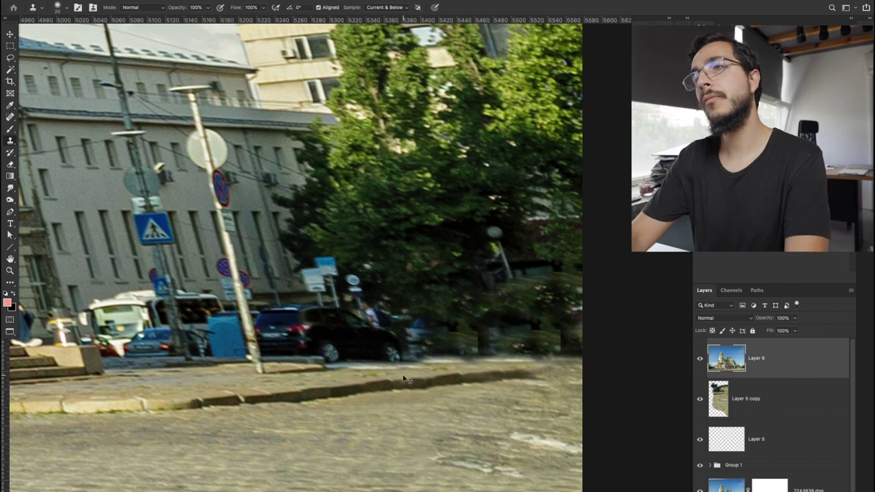
pyautogui.hotkey('ctrl', '0')
pyautogui.hotkey('ctrl', '-')
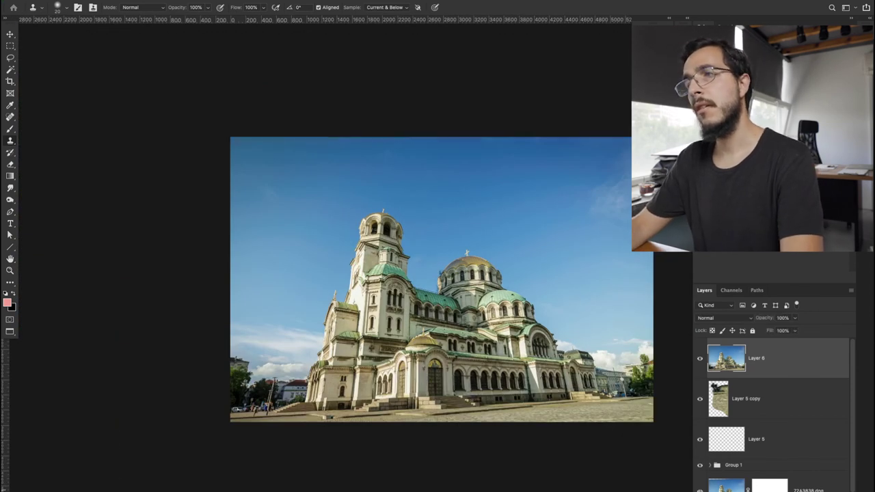
pyautogui.scroll(-2, 698, 489)
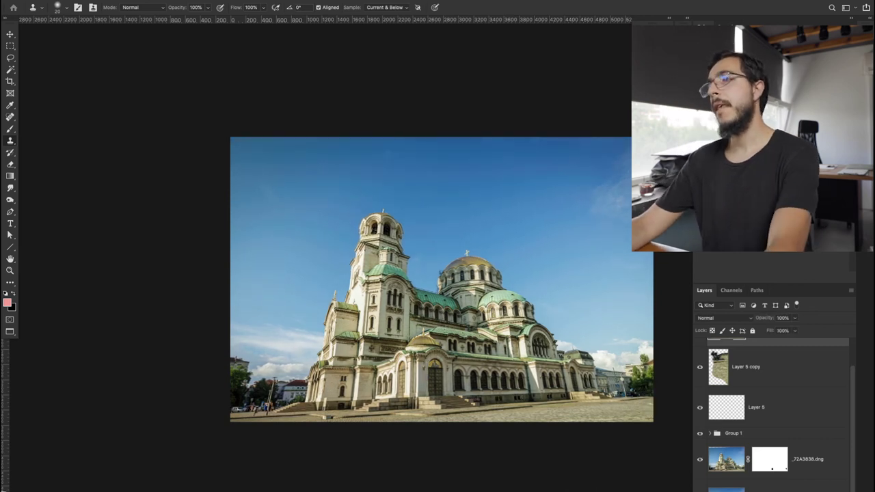
pyautogui.hotkey('ctrl', 'alt', 'shift', 'e')
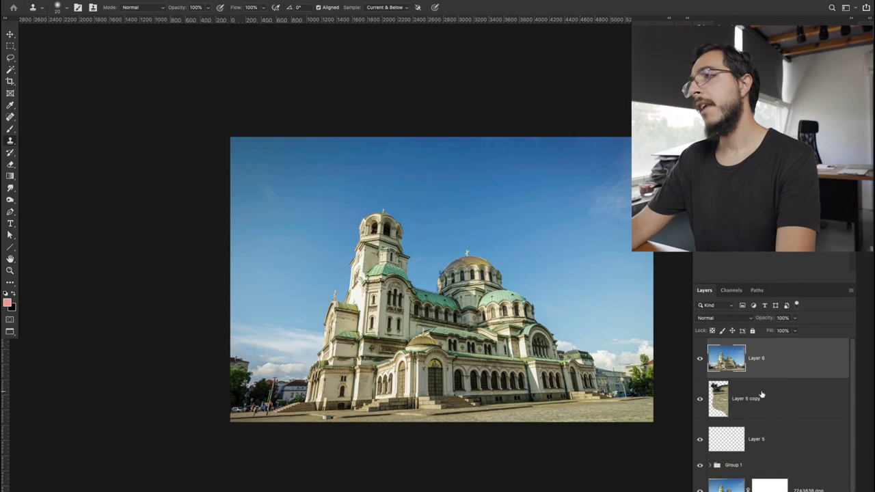